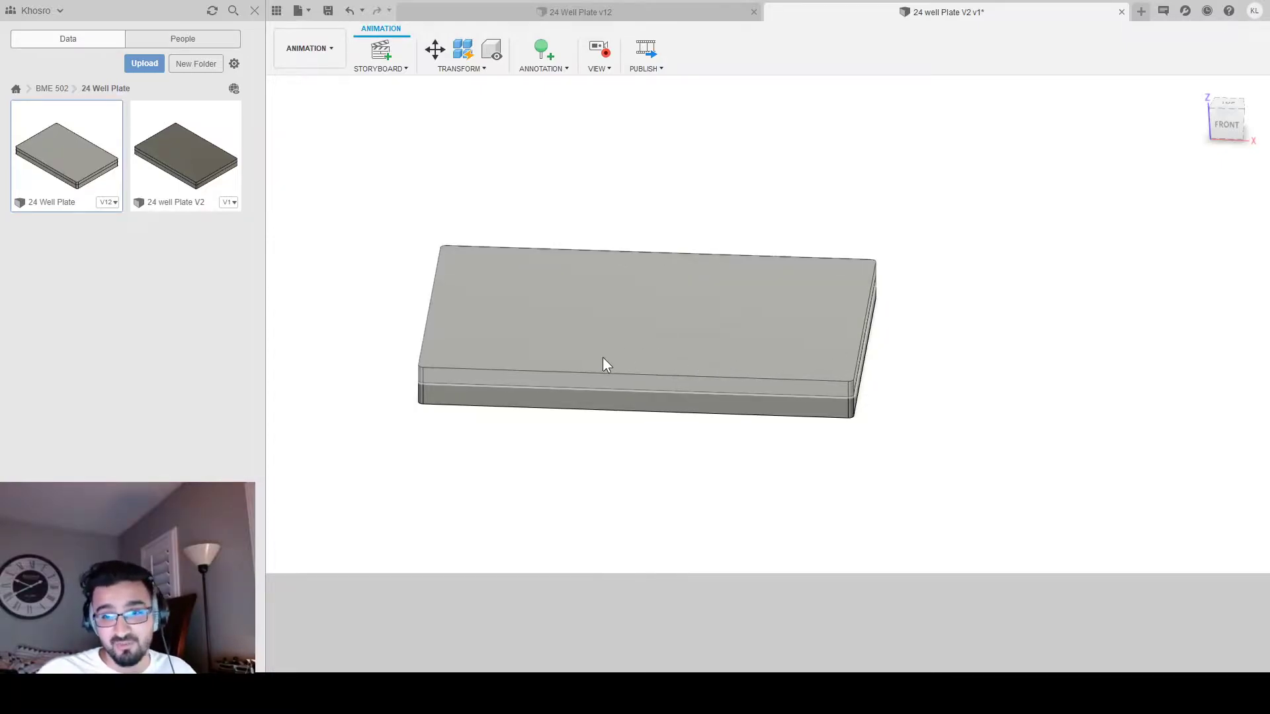
middle_click_drag(582, 399, 628, 308, "shift")
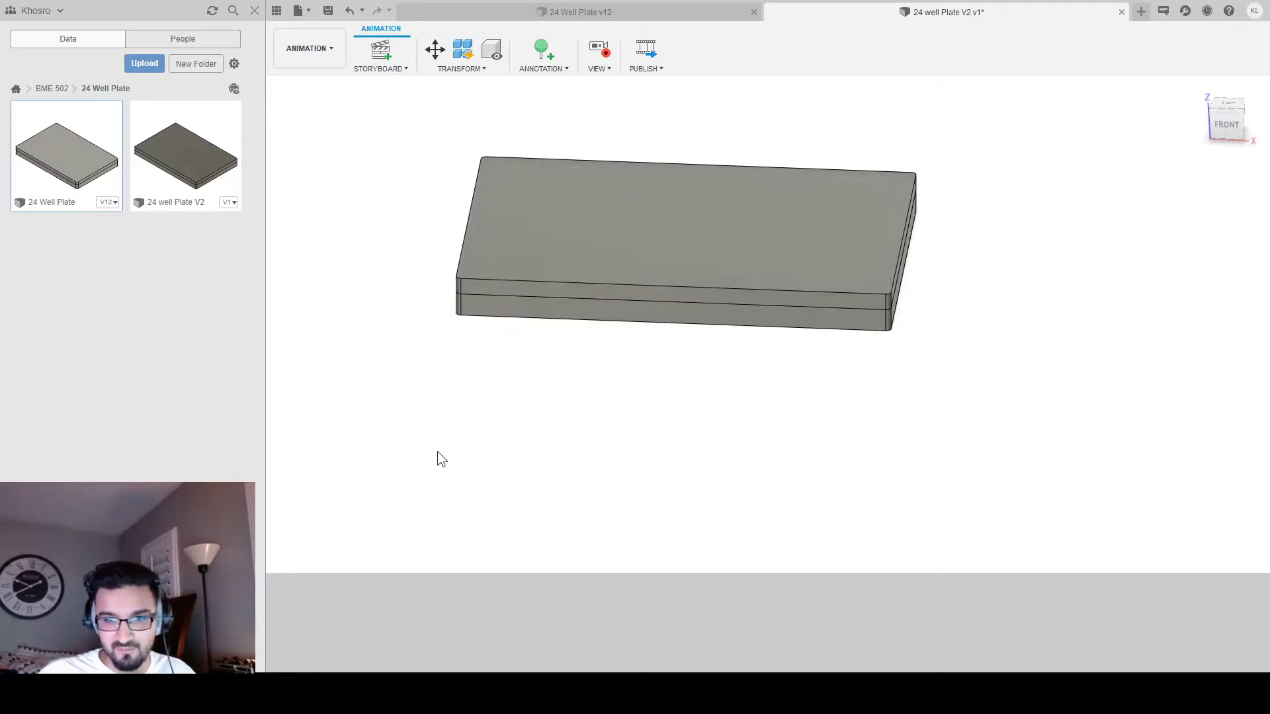
key("ctrl+z")
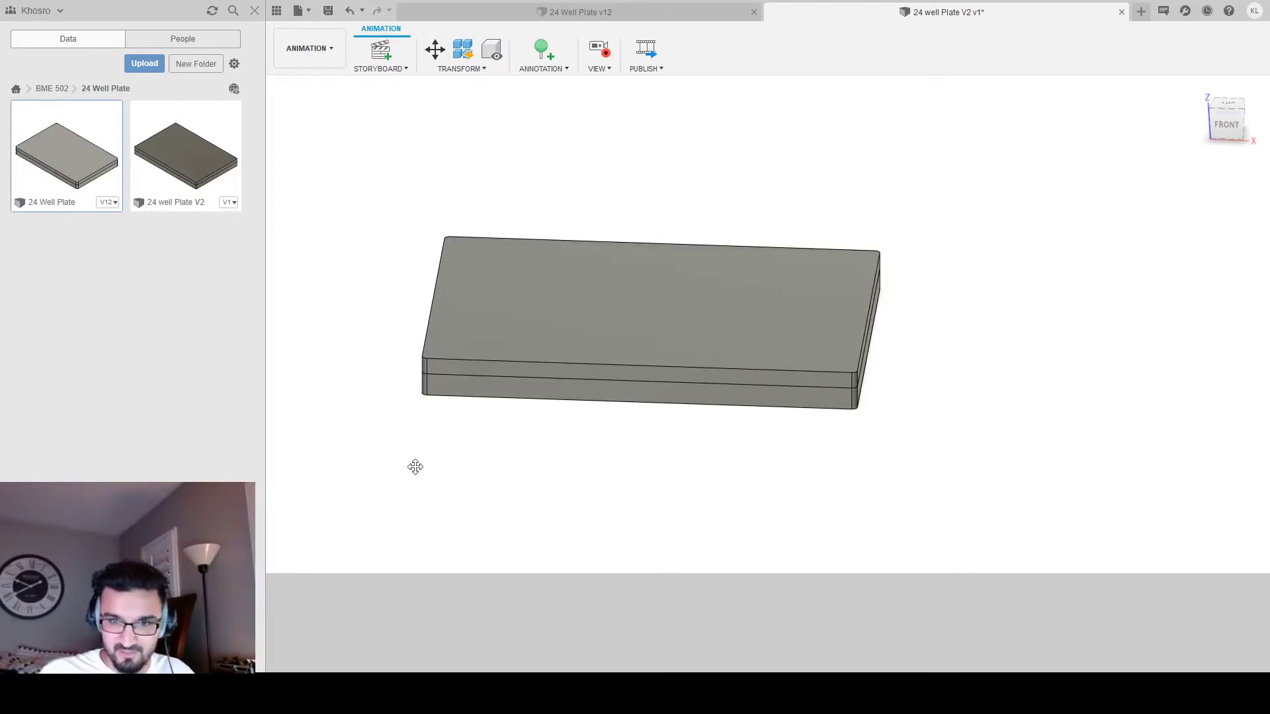
middle_click_drag(466, 531, 462, 539)
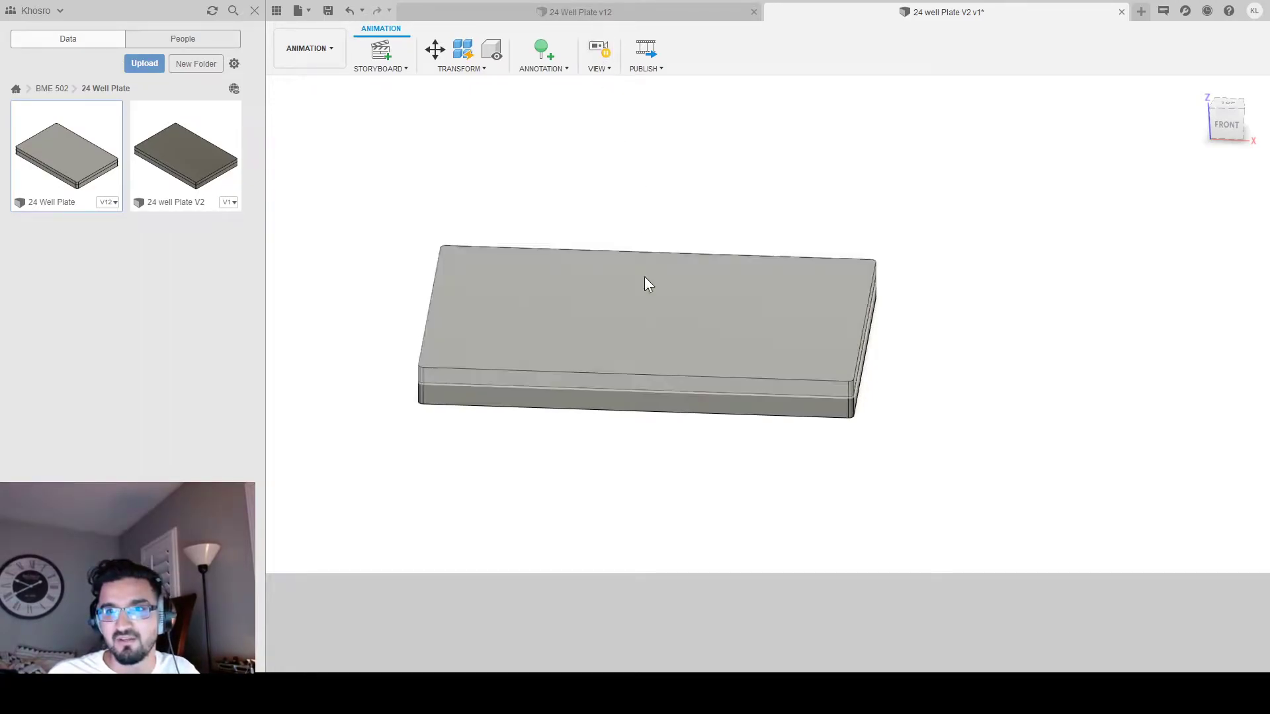
Turn on view recording and record a camera move of the closed plate from the angled front view to a near-top view.
left_click(600, 53)
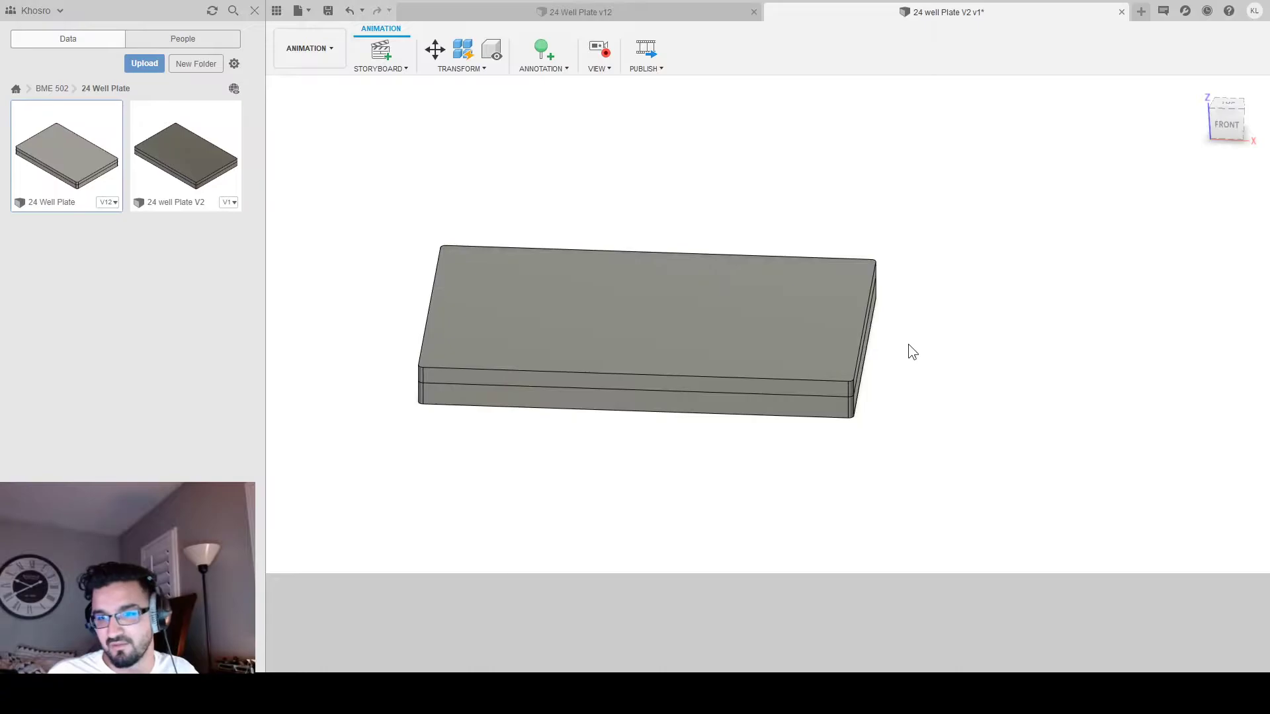
middle_click_drag(636, 307, 693, 278)
middle_click_drag(725, 177, 742, 315, "shift")
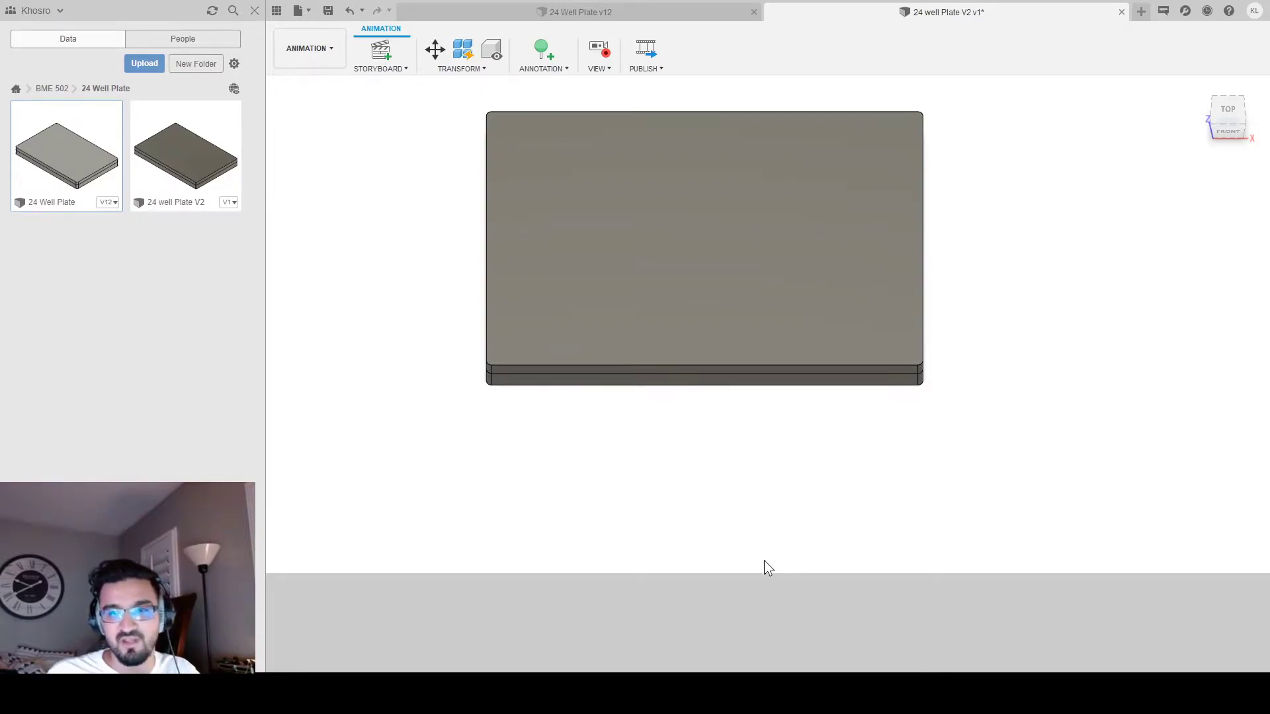
left_click(733, 565)
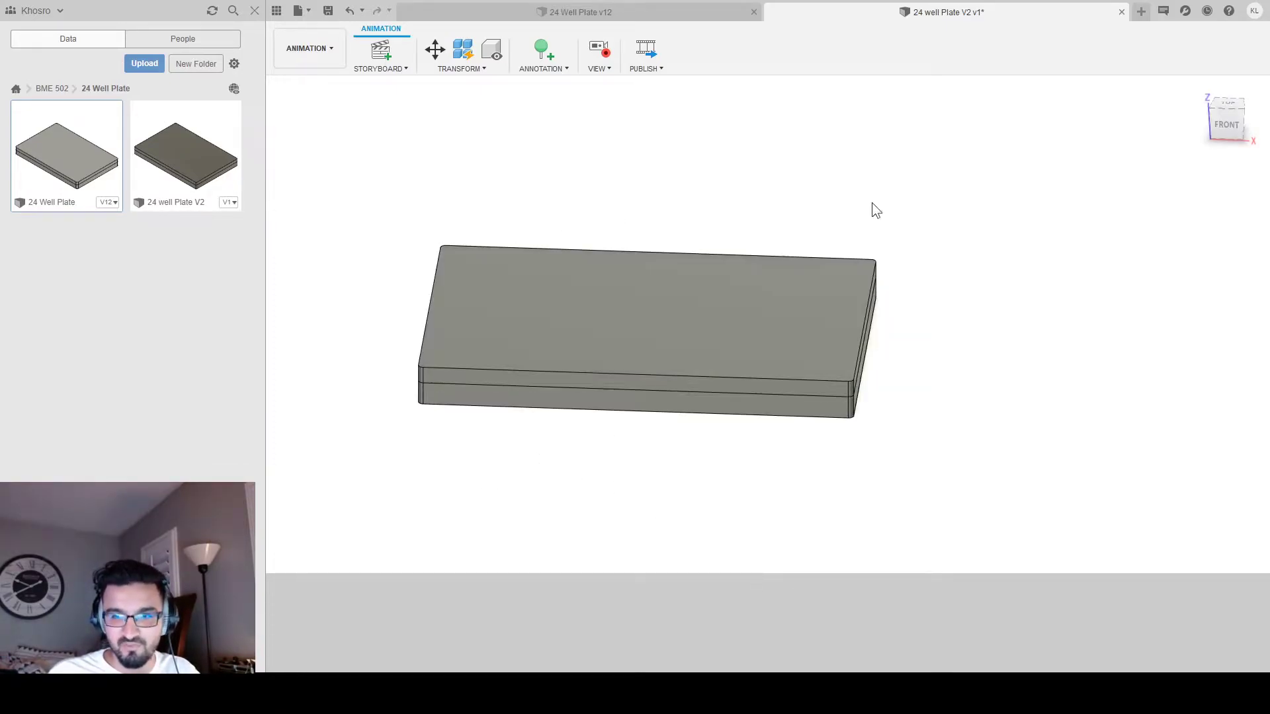
left_click(750, 561)
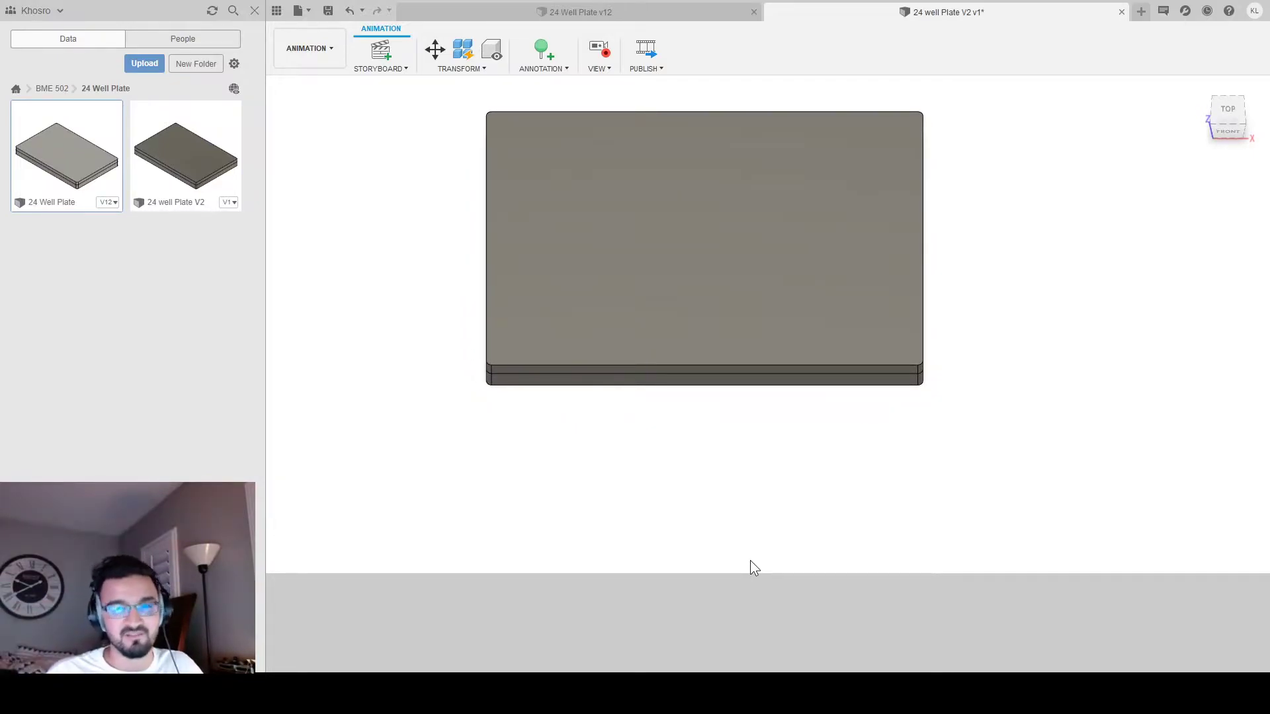
Manually explode the lid straight upward to lift it off the well plate.
left_click(742, 336)
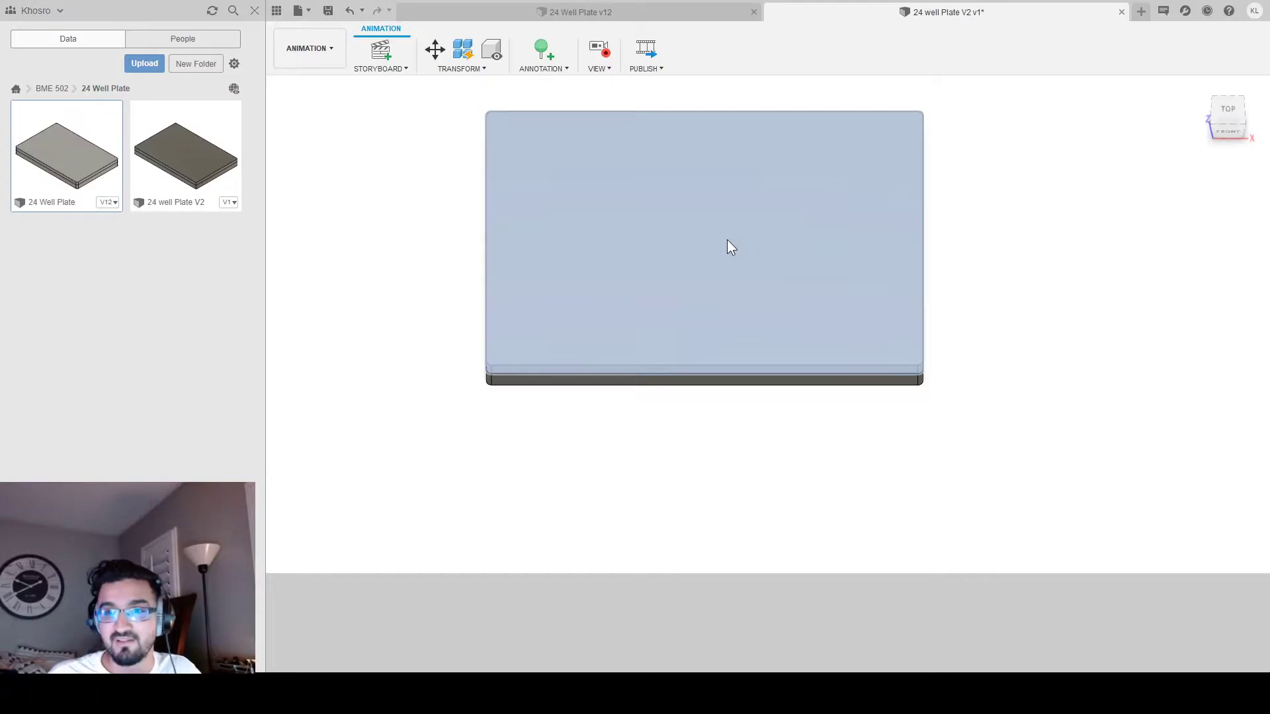
left_click(741, 333)
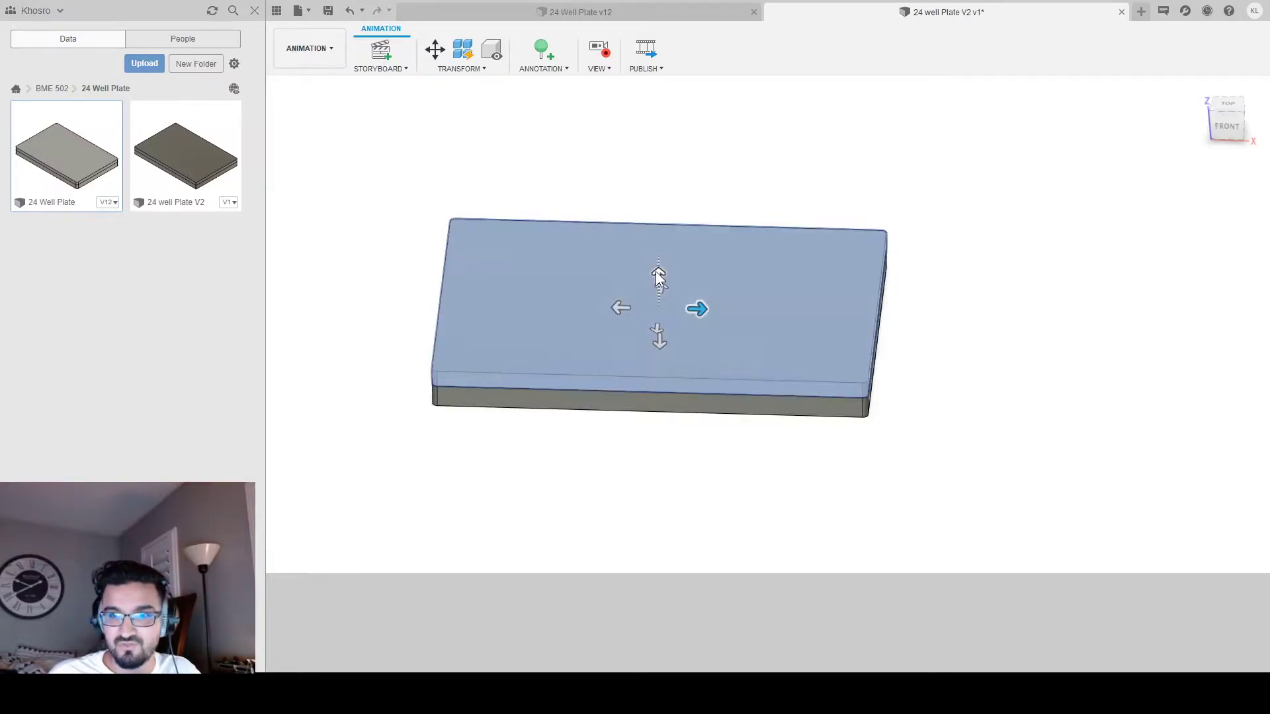
left_click(660, 272)
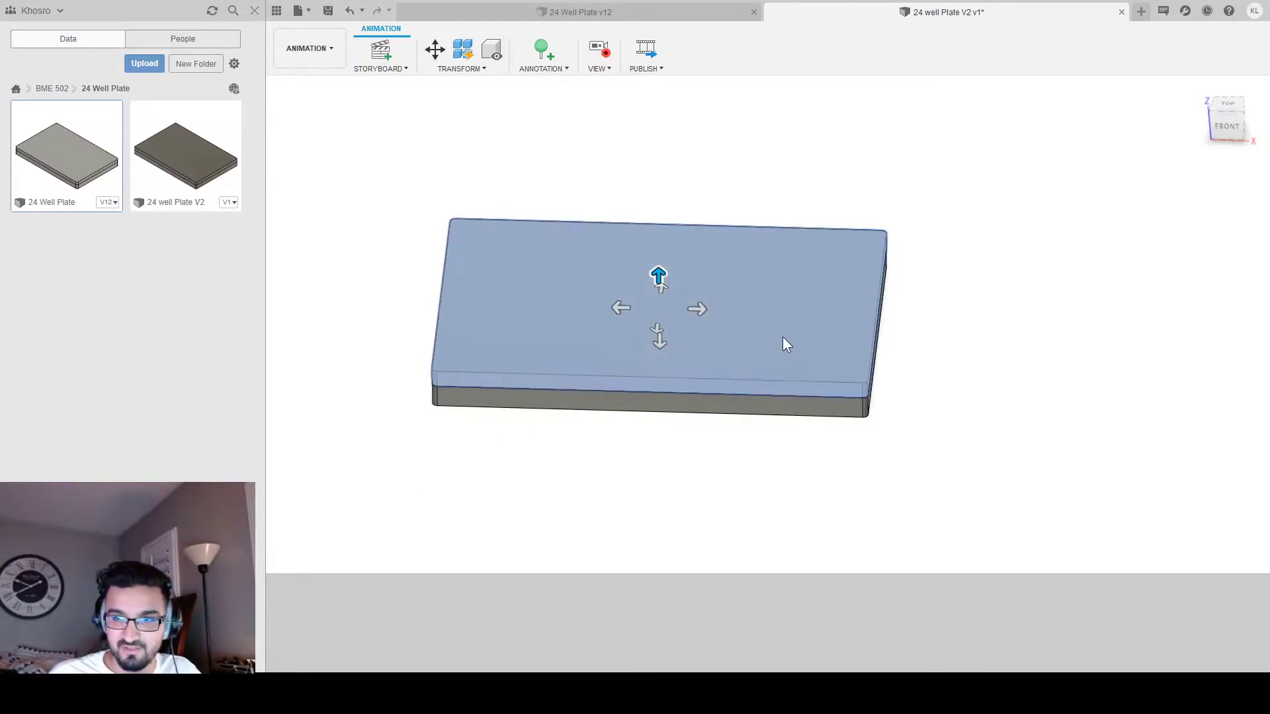
left_click_drag(819, 340, 882, 350)
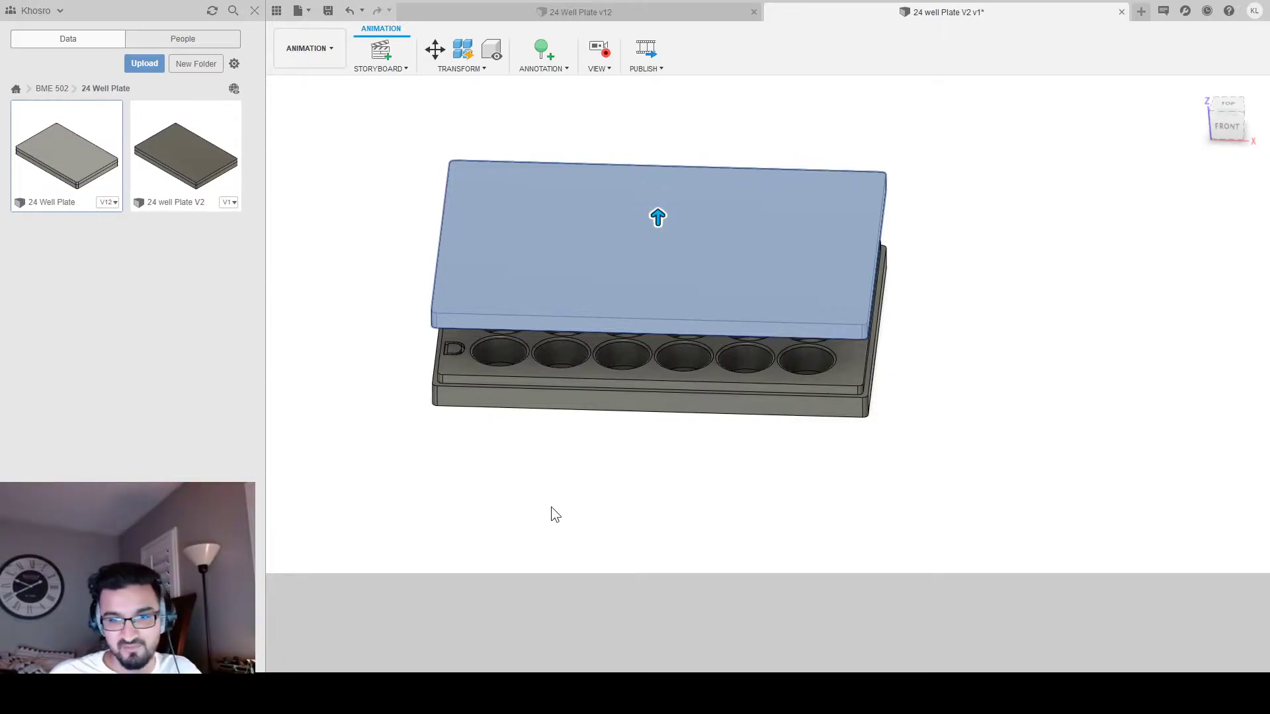
left_click(894, 340)
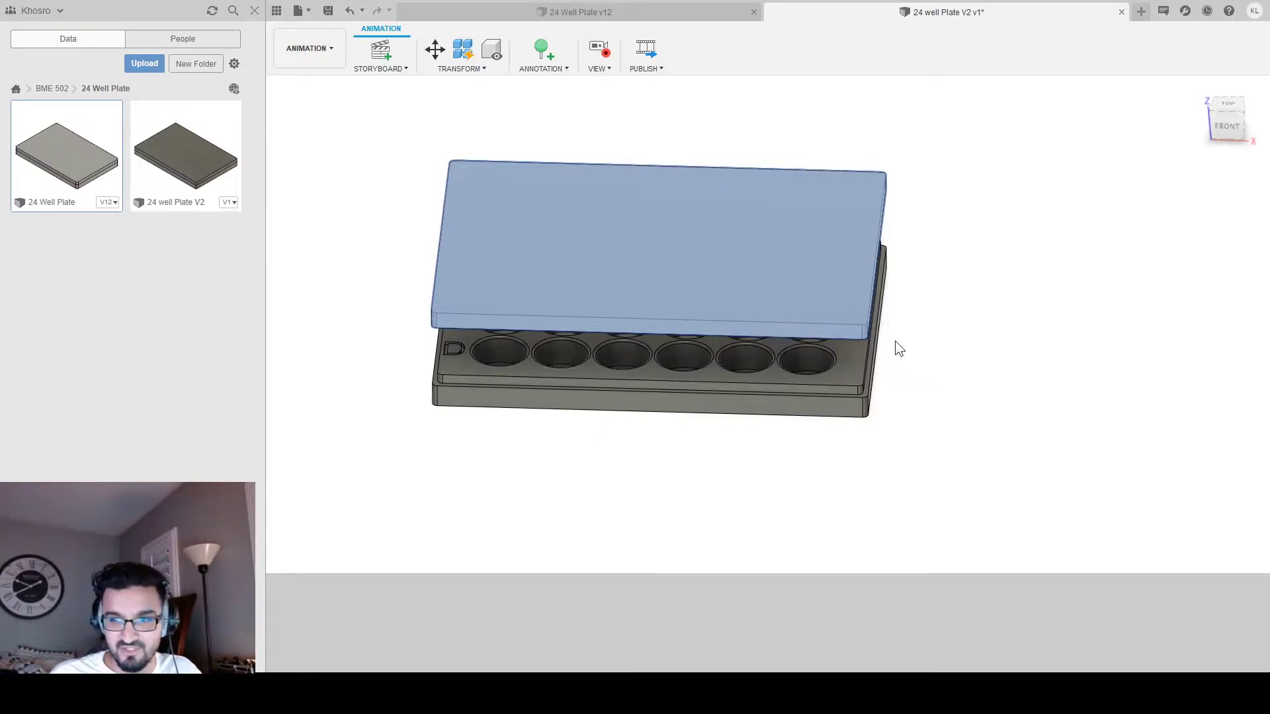
middle_click_drag(434, 448, 575, 449, "shift")
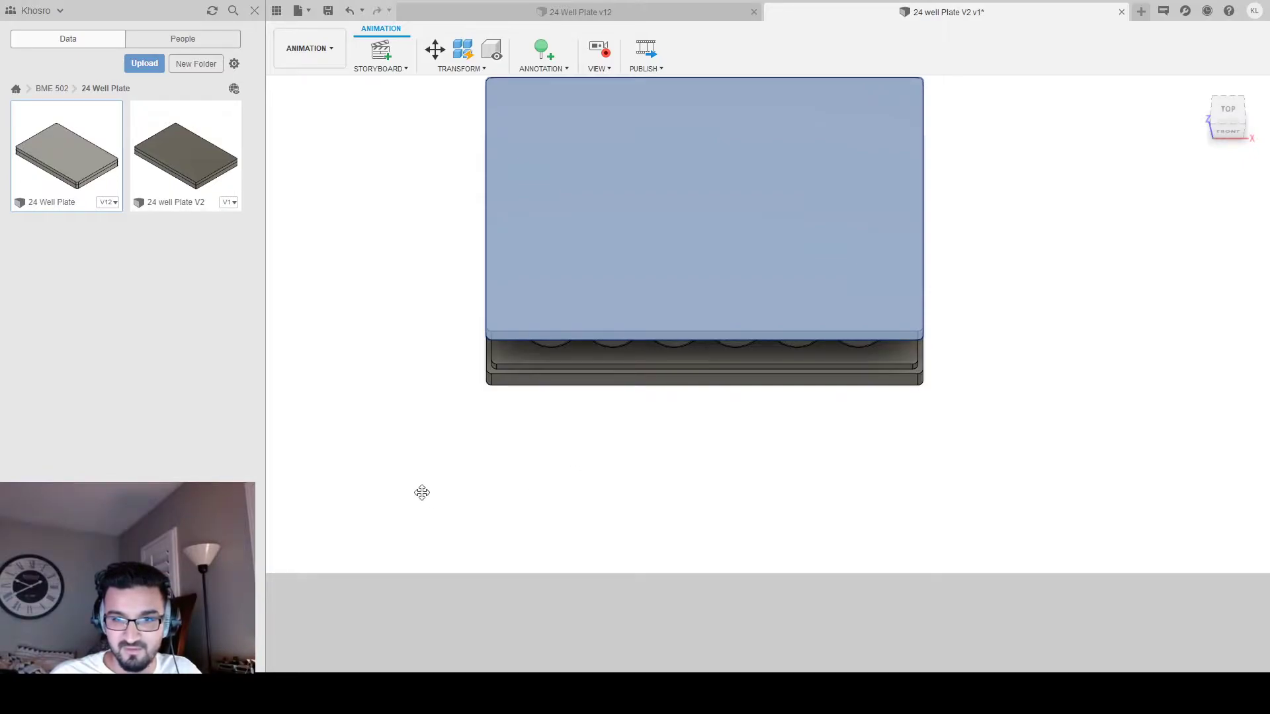
left_click(547, 490)
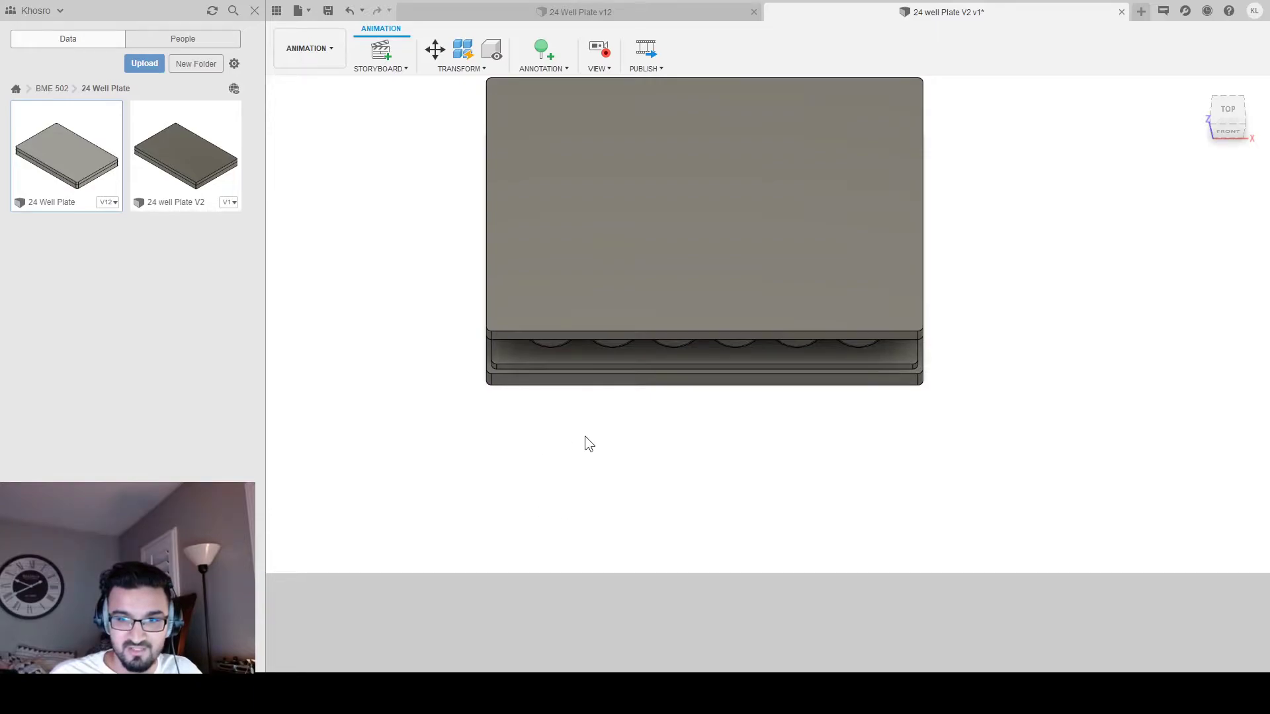
middle_click_drag(478, 454, 442, 456, "shift")
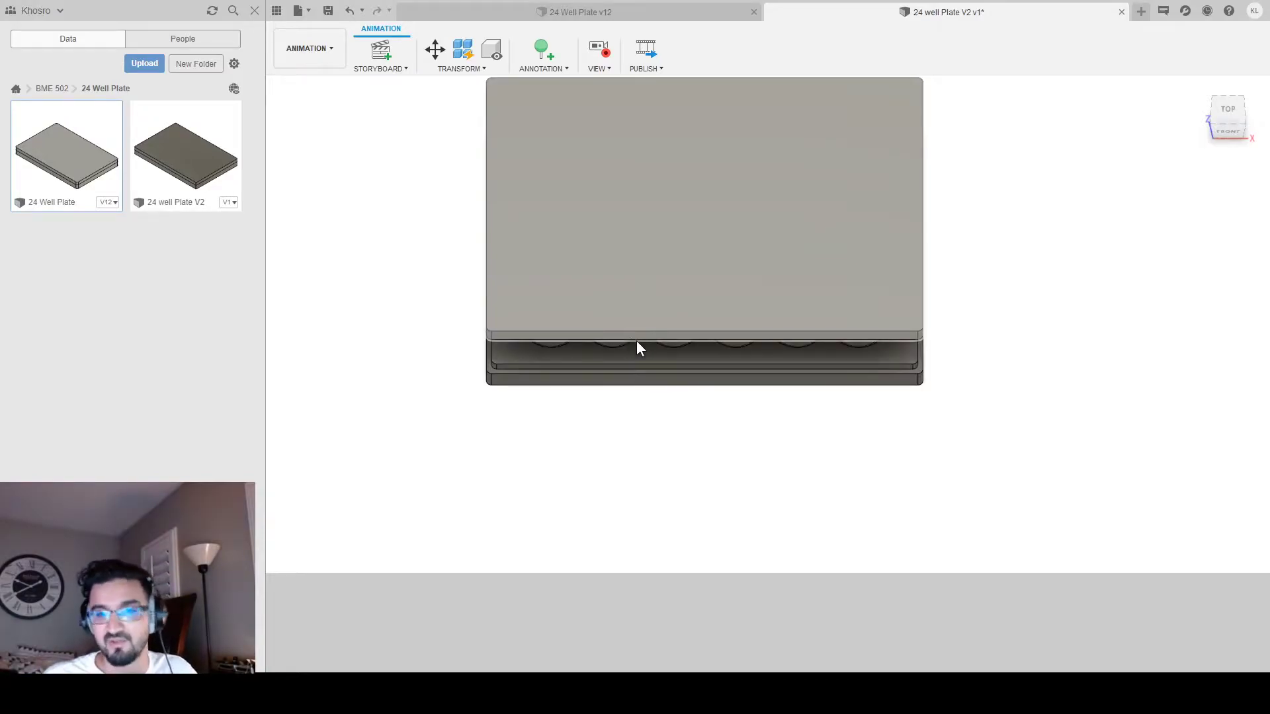
Try to move the lid farther up with Transform Components until well rows C and D are uncovered.
left_click(629, 301)
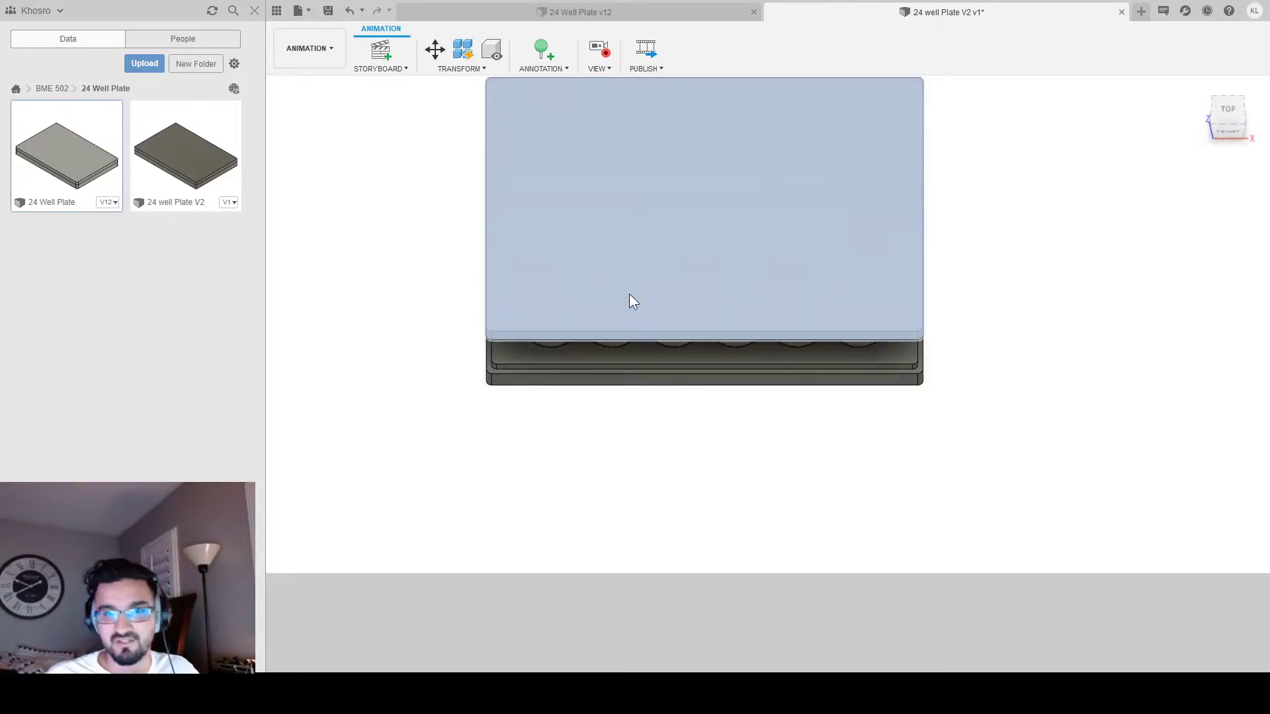
left_click(626, 287)
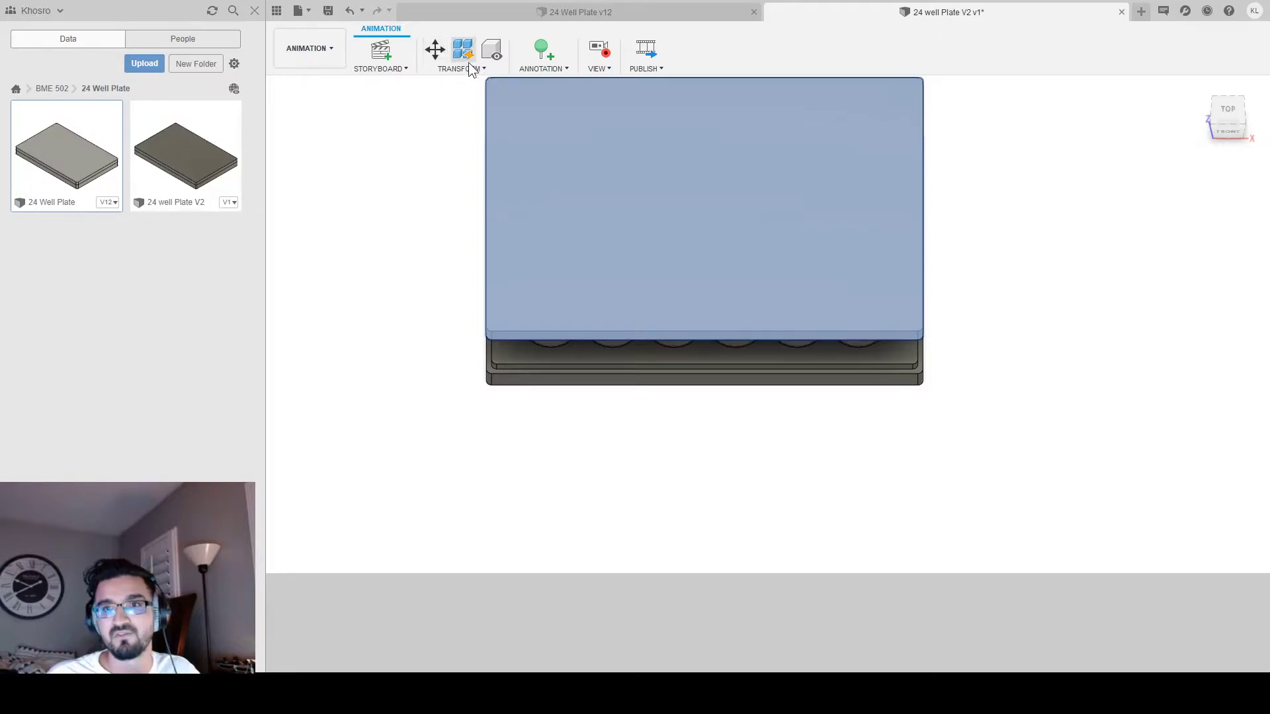
left_click(443, 56)
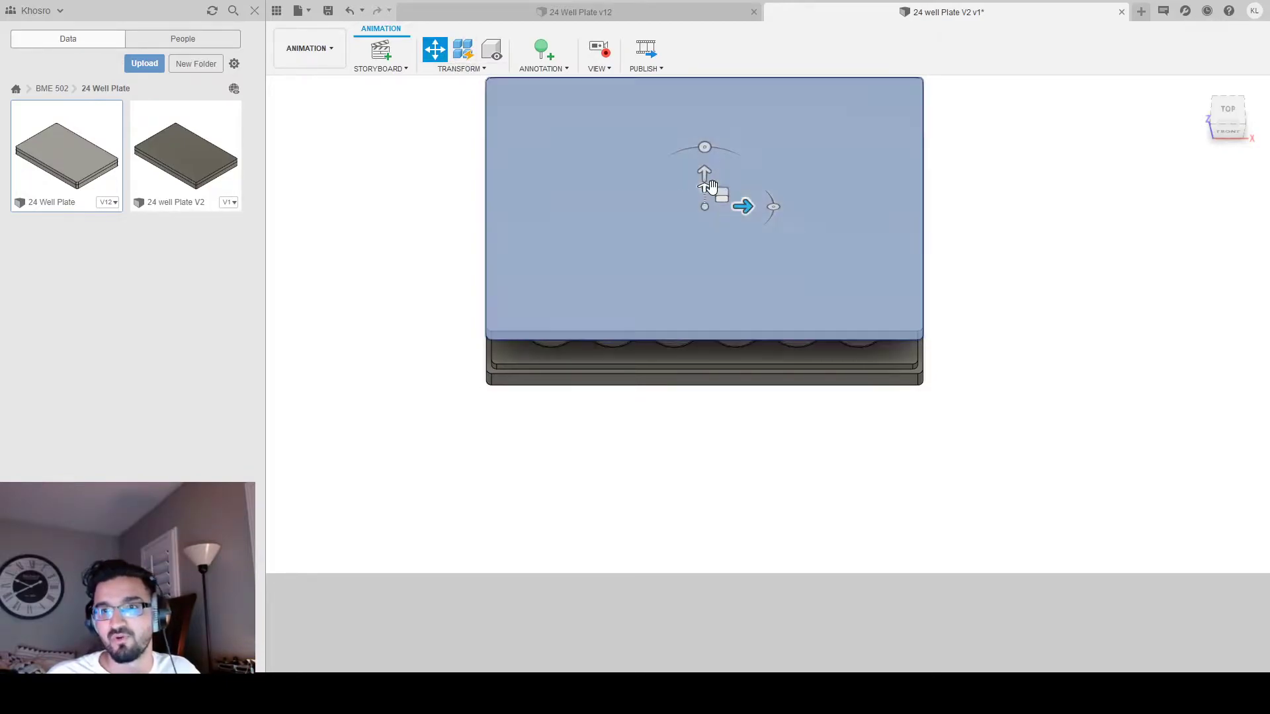
left_click_drag(705, 185, 742, 23)
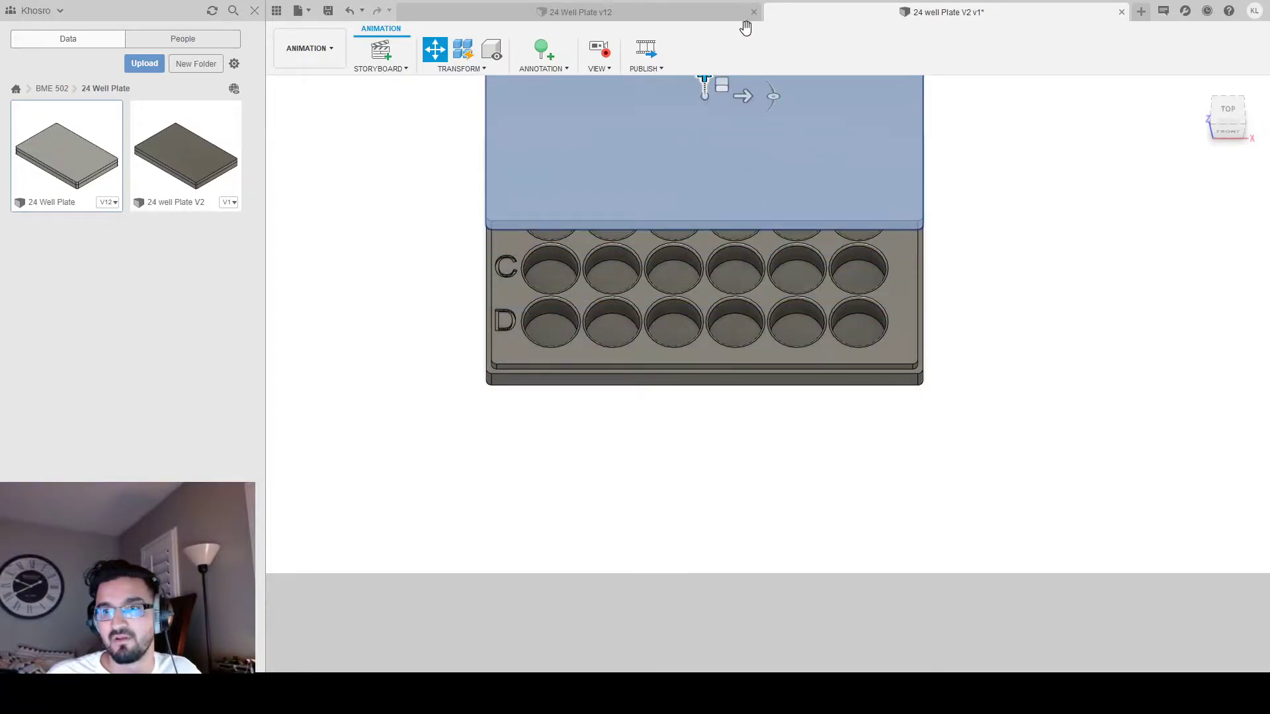
left_click(1030, 529)
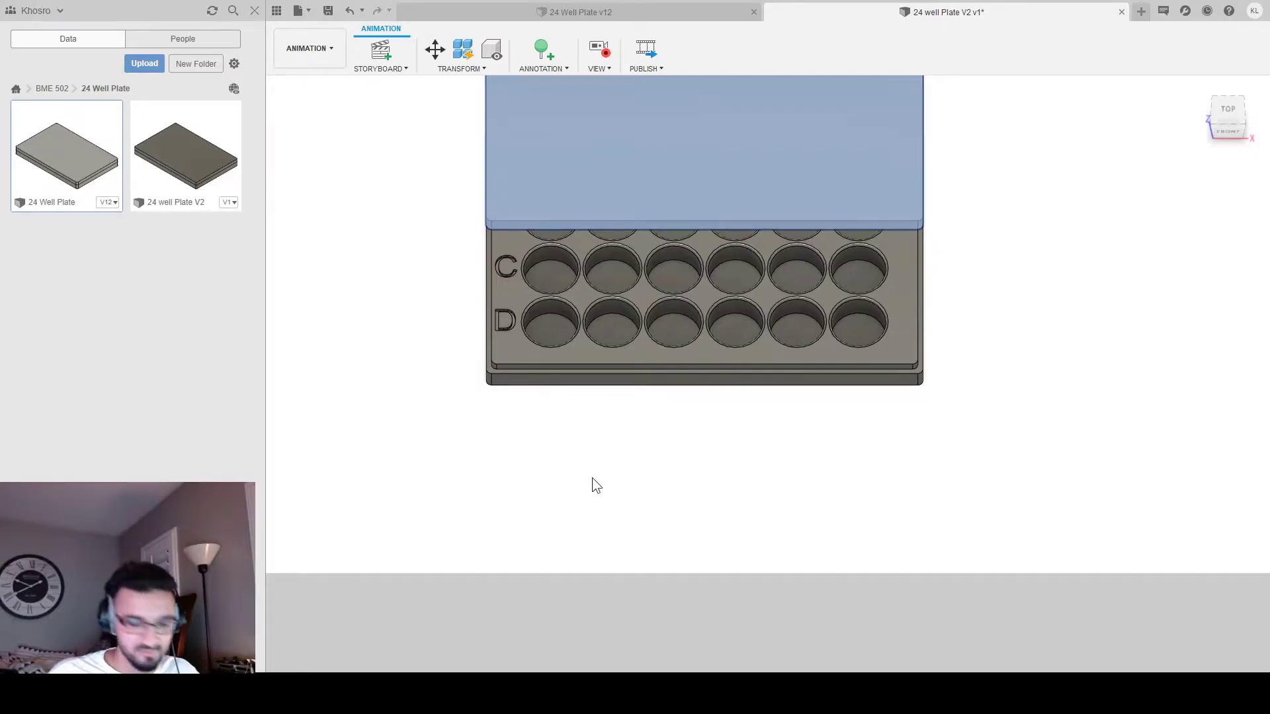
key("ctrl+z")
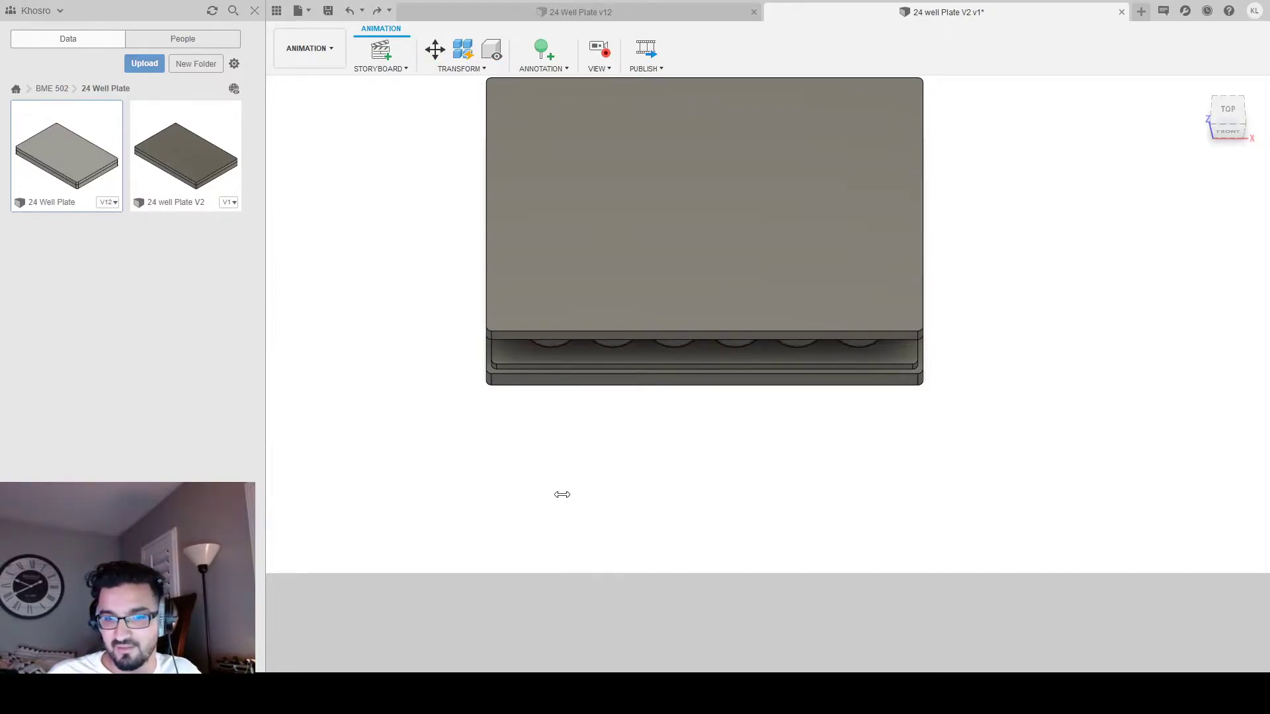
Try a shorter upward move of the lid that uncovers only well row D.
left_click(590, 224)
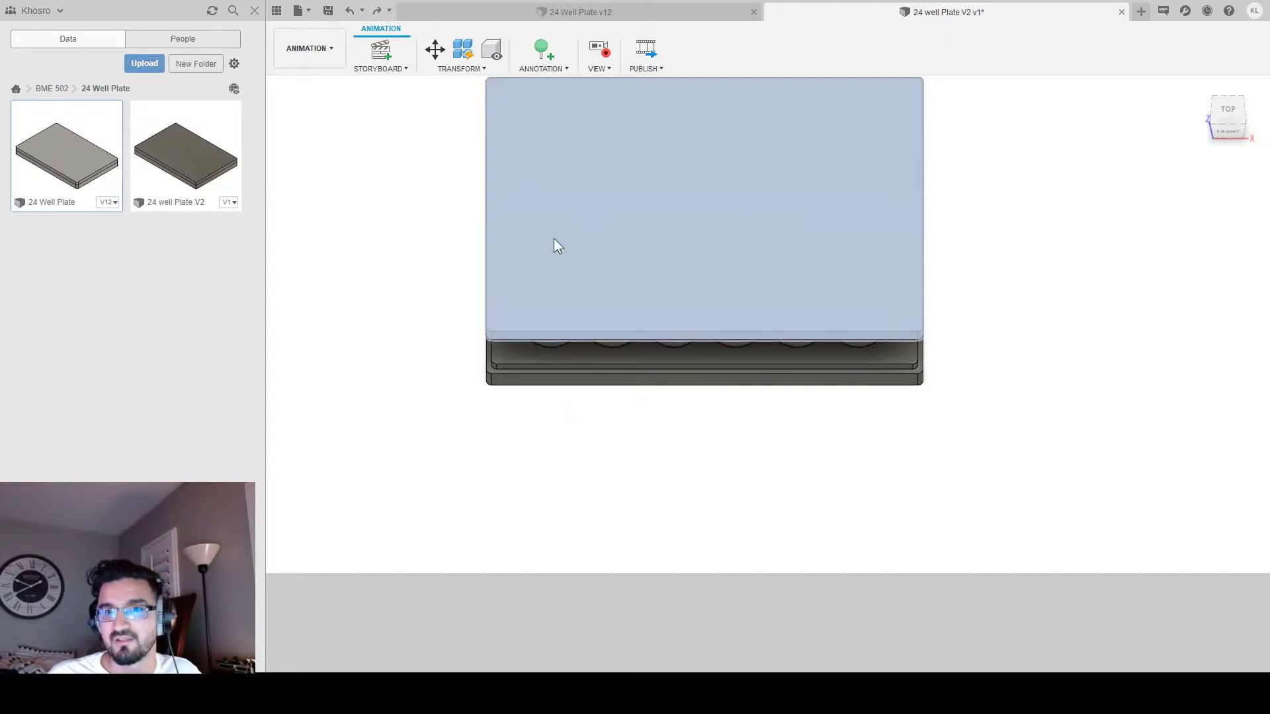
key("m")
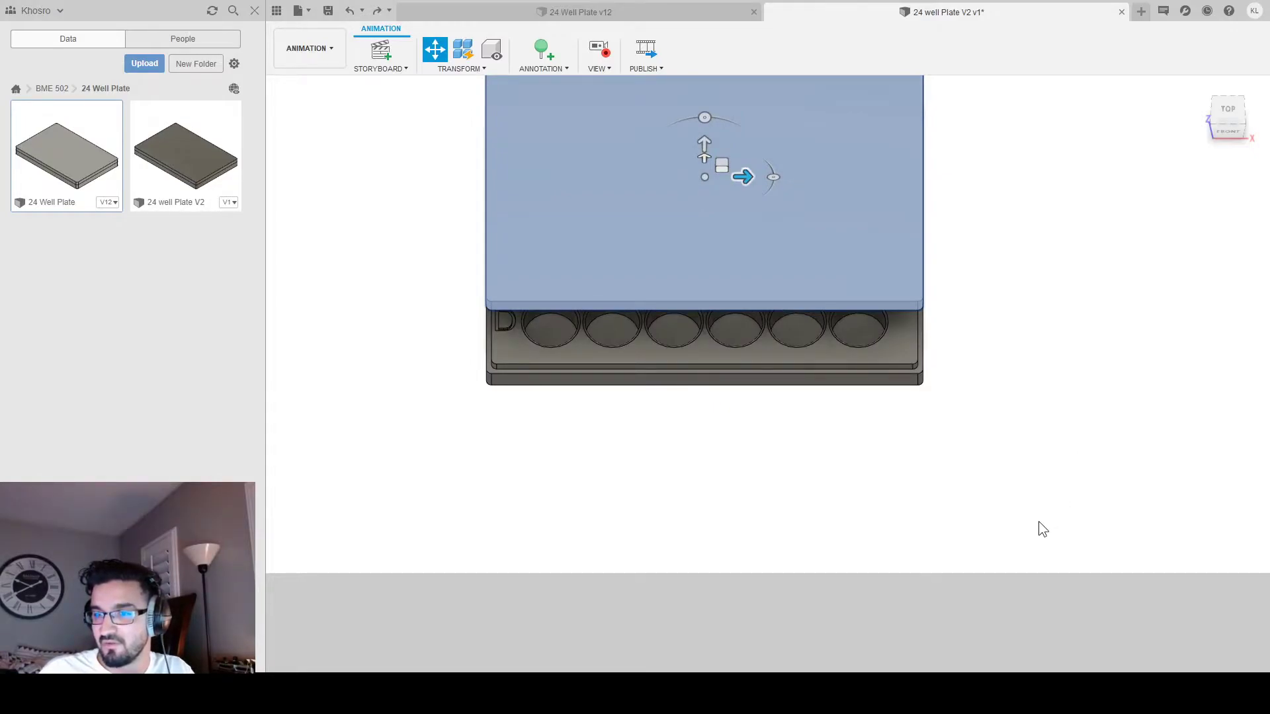
key("Escape")
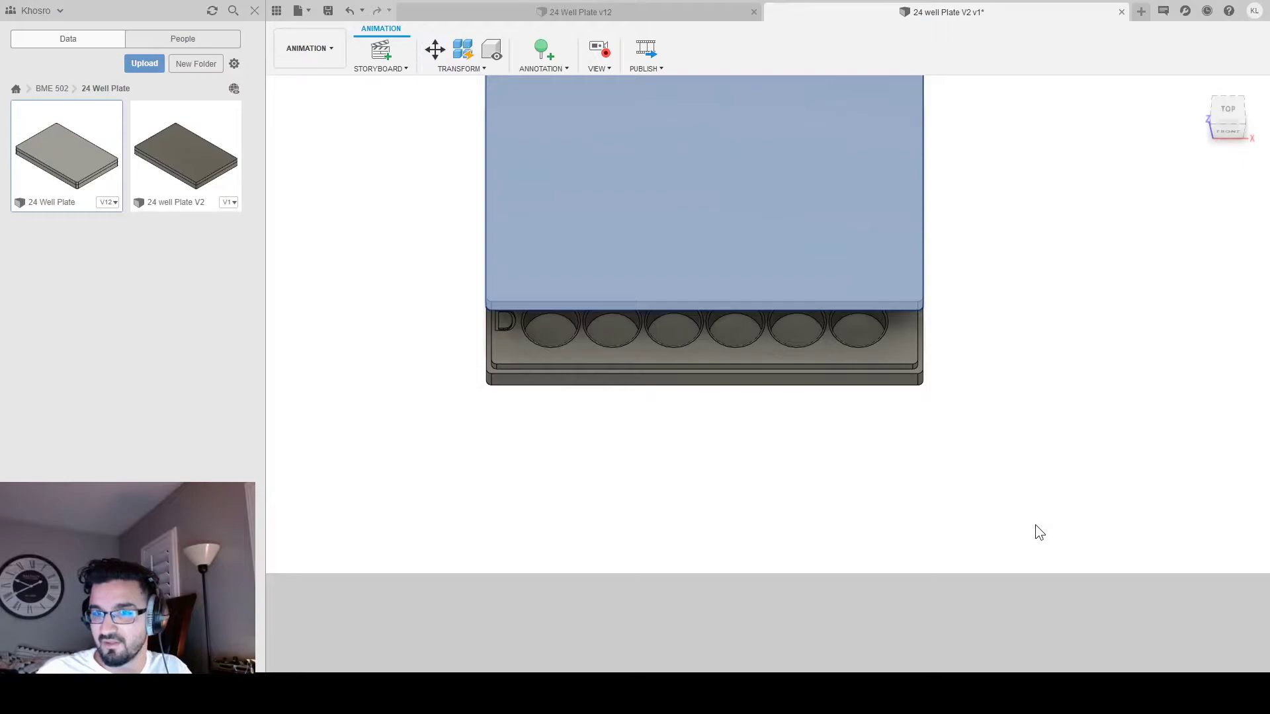
key("ctrl+z")
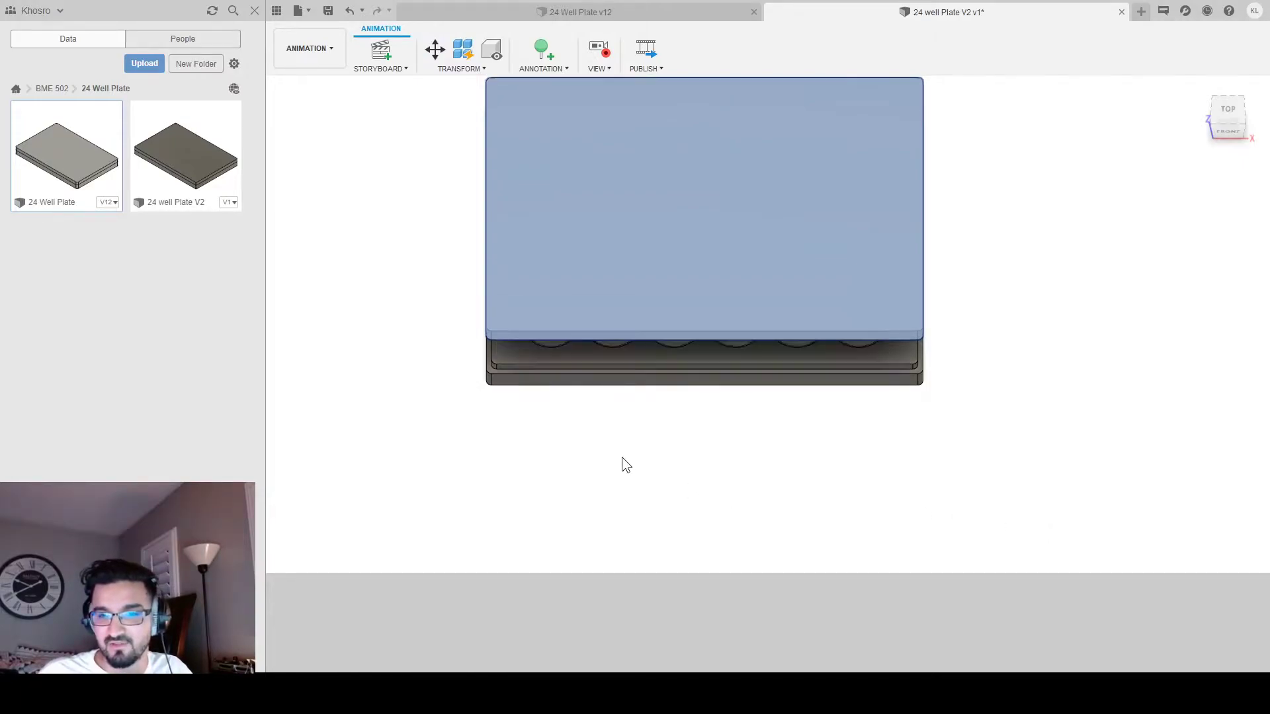
key("ctrl+z")
left_click(446, 447)
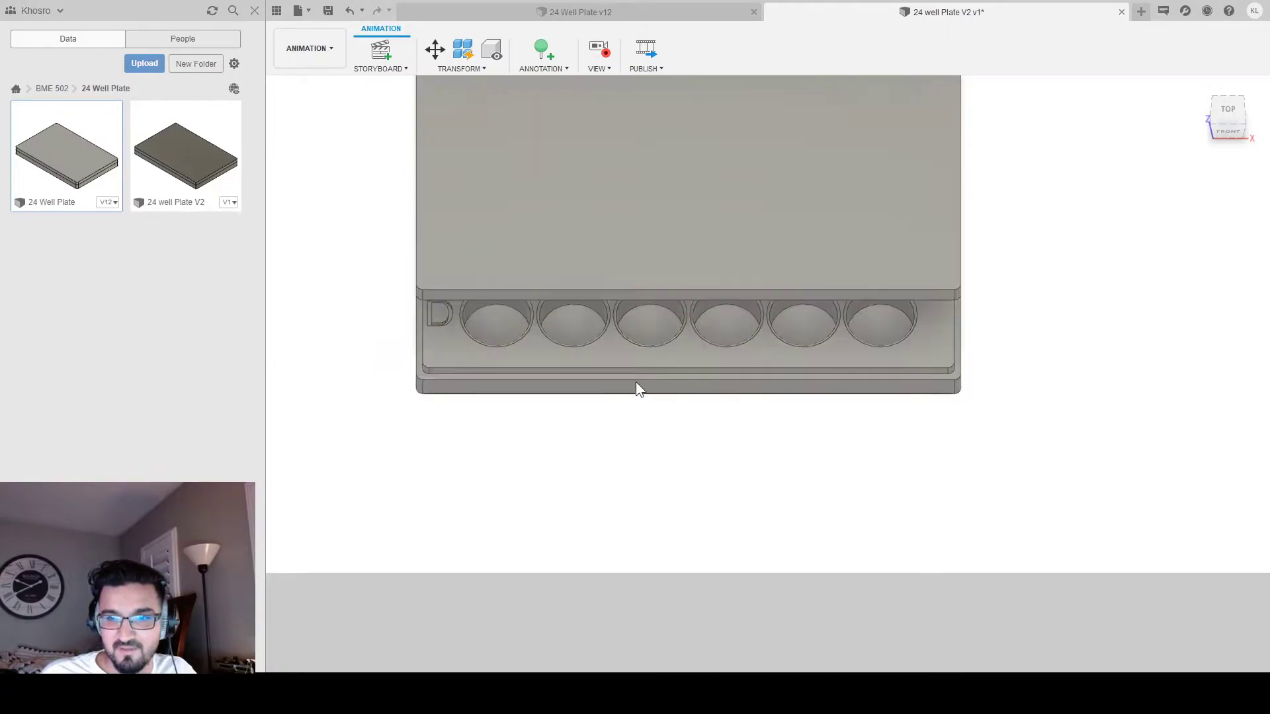
Hide the raised lid to expose all 24 wells of the plate.
left_click(692, 215)
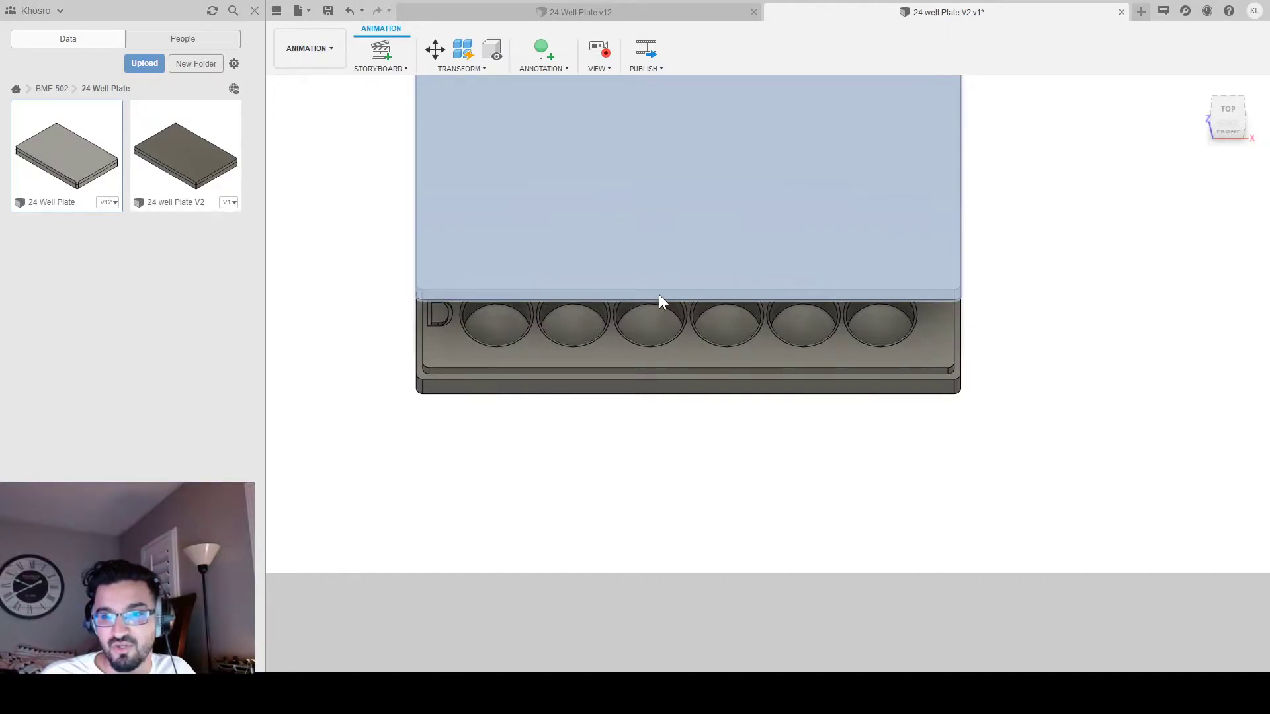
scroll(580, 178, "up", 2)
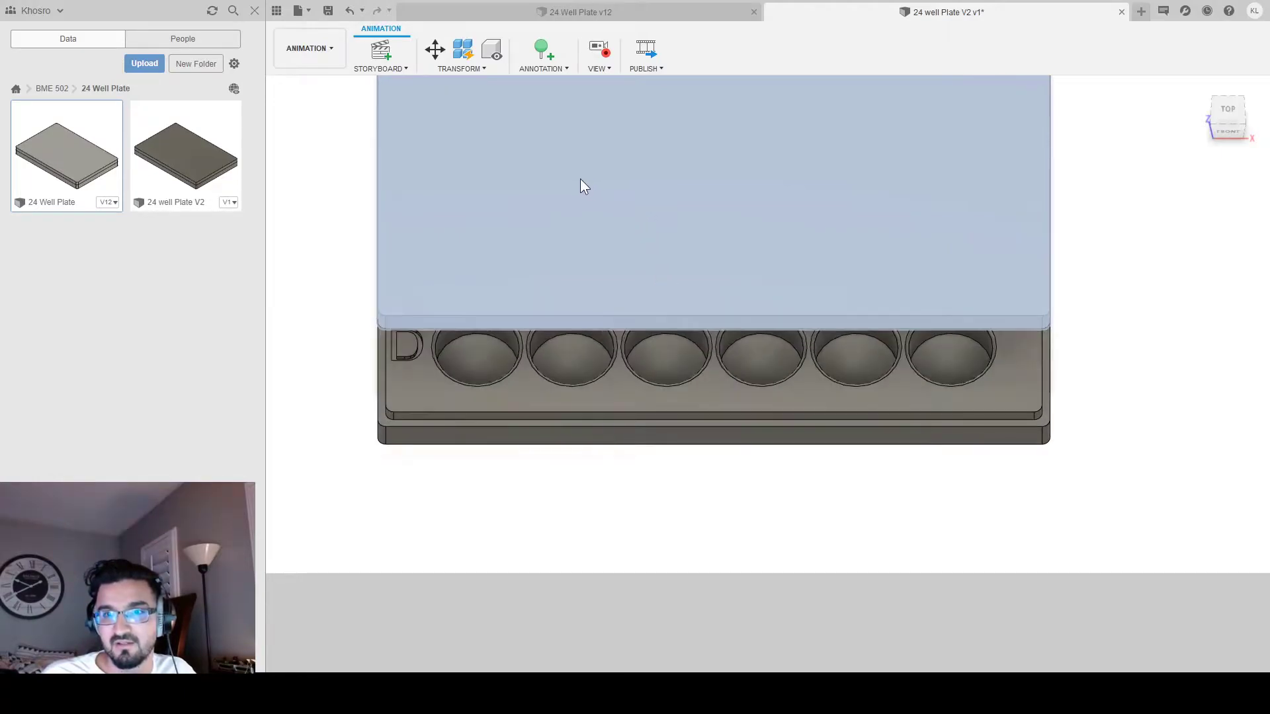
scroll(580, 178, "down", 4)
scroll(581, 180, "up", 1)
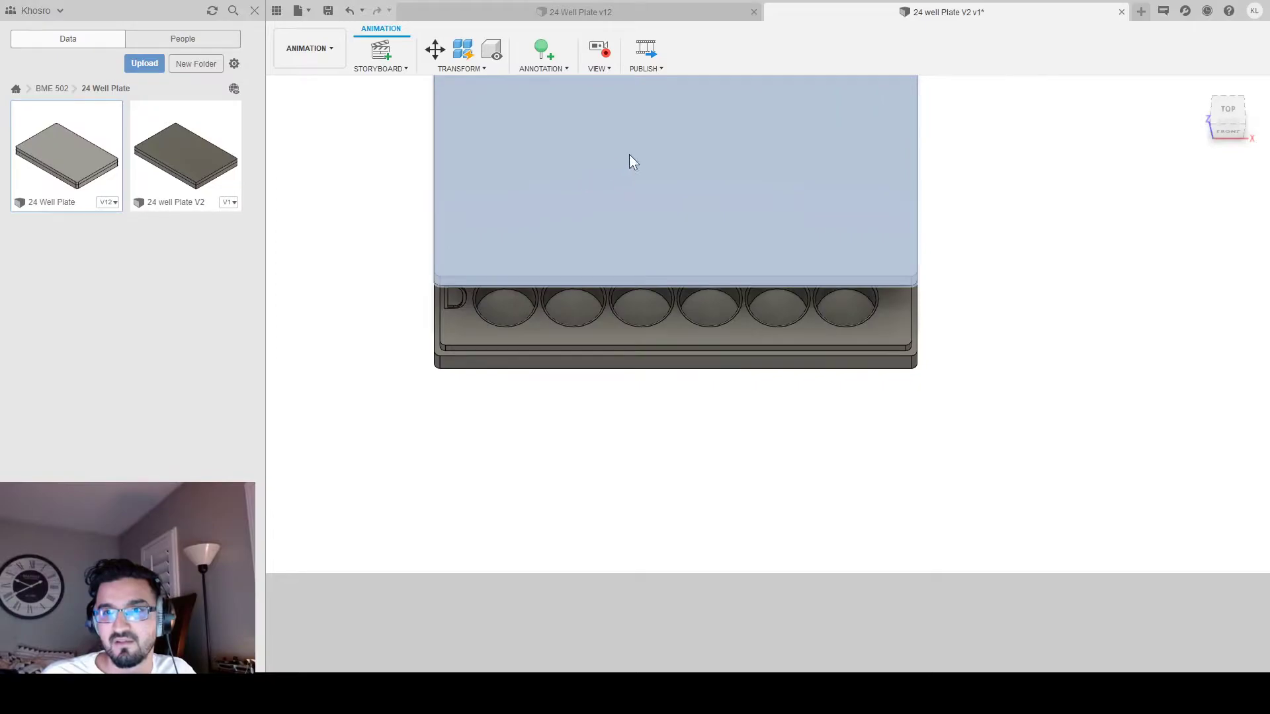
left_click(291, 115)
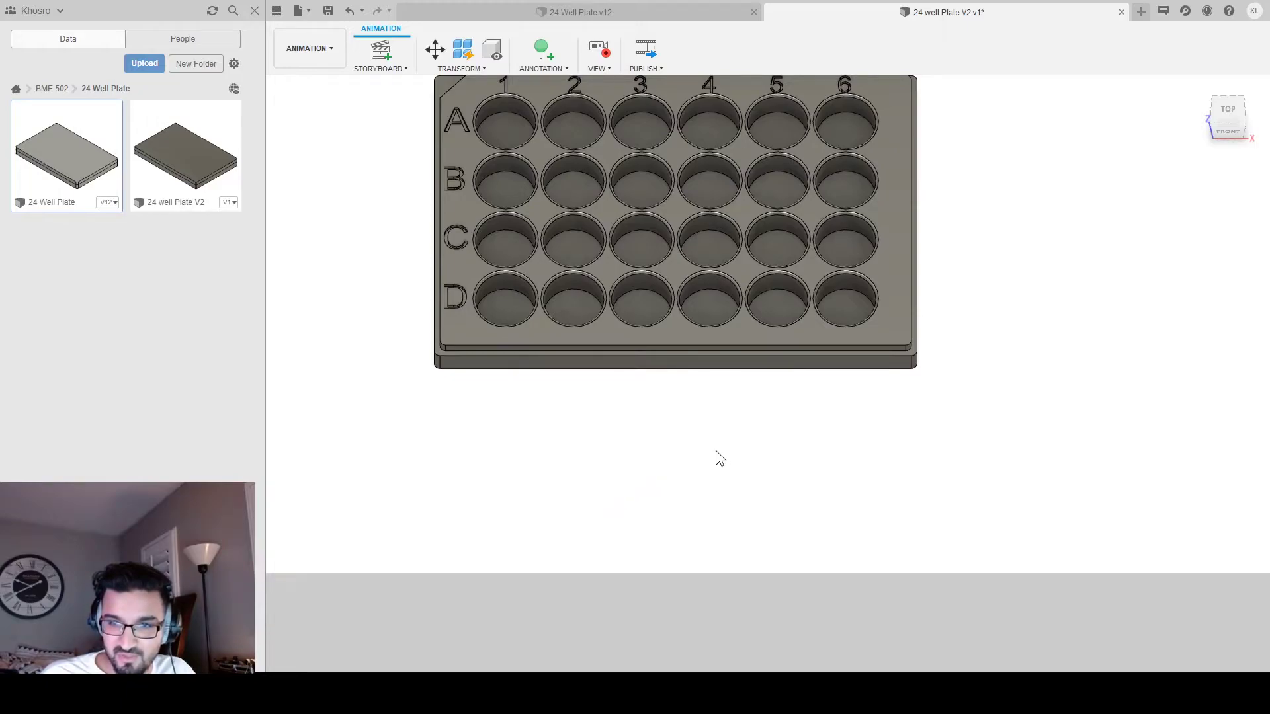
left_click(732, 557)
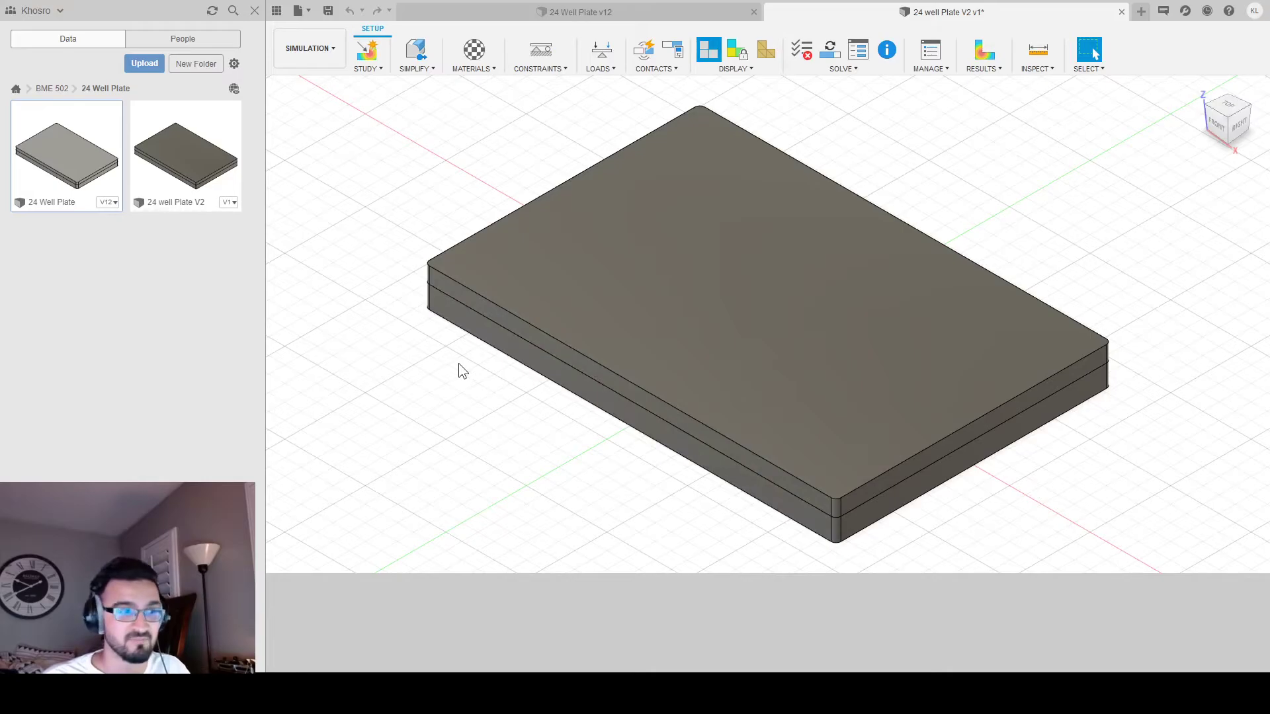
Remove the lid from the simulation model with Simplify, leaving only the well plate, and finish simplifying.
middle_click_drag(475, 392, 525, 393, "shift")
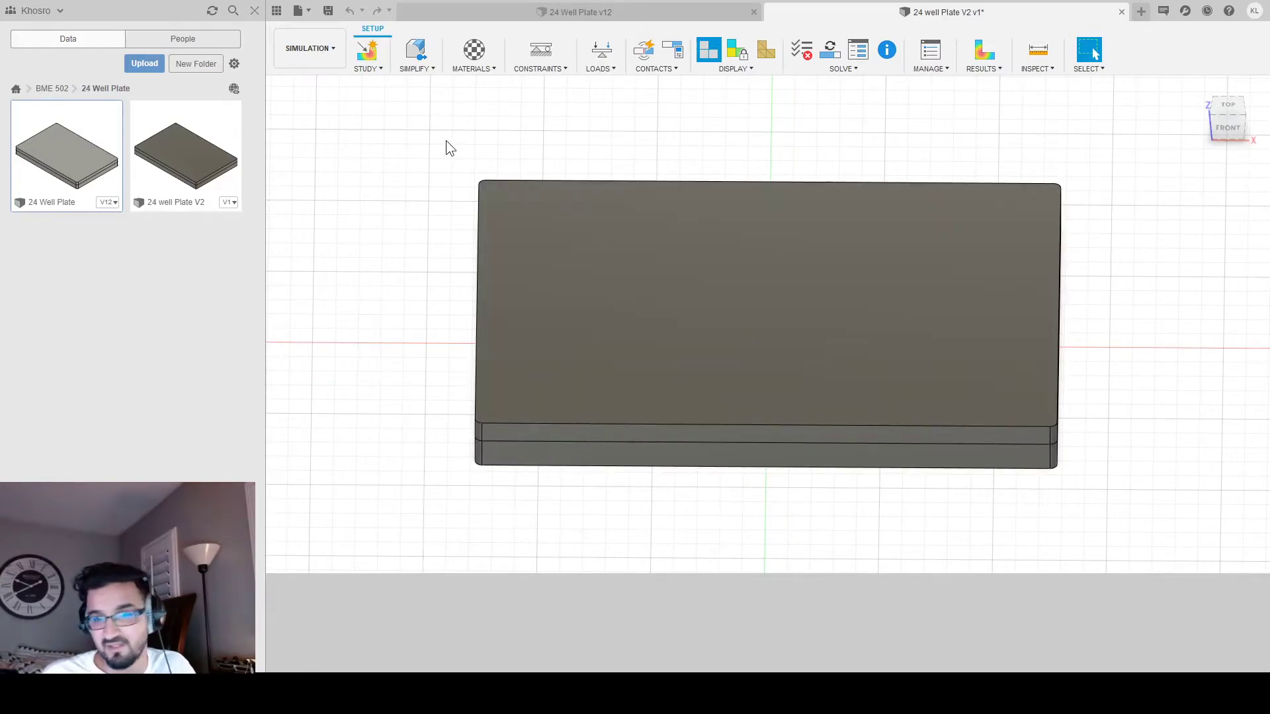
left_click(415, 51)
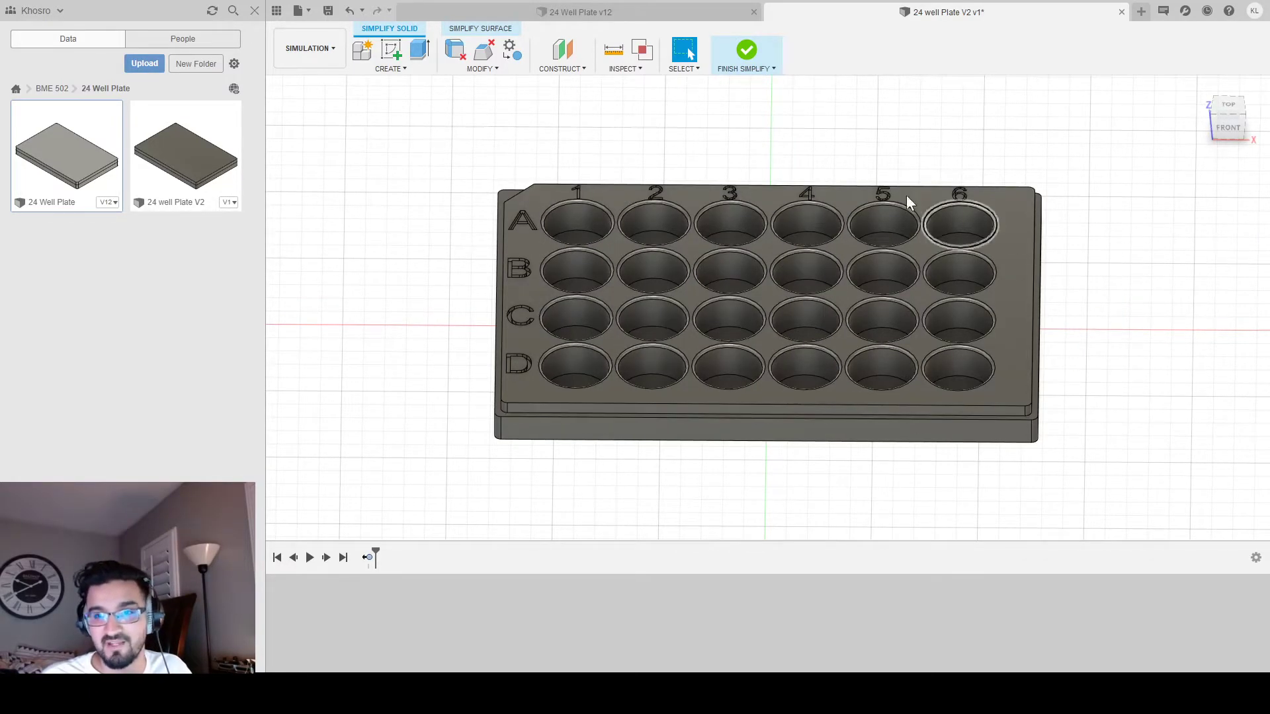
left_click(747, 50)
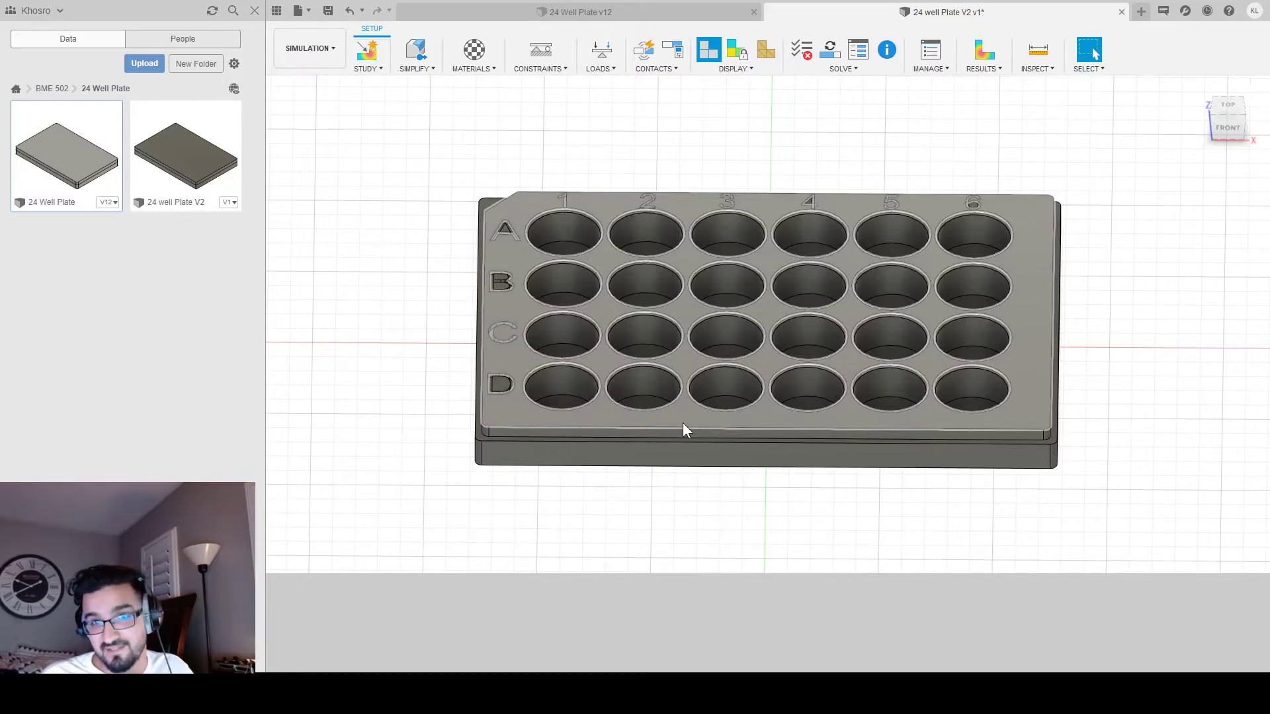
Assign a study material to the whole well plate body and clear the selection.
left_click(474, 50)
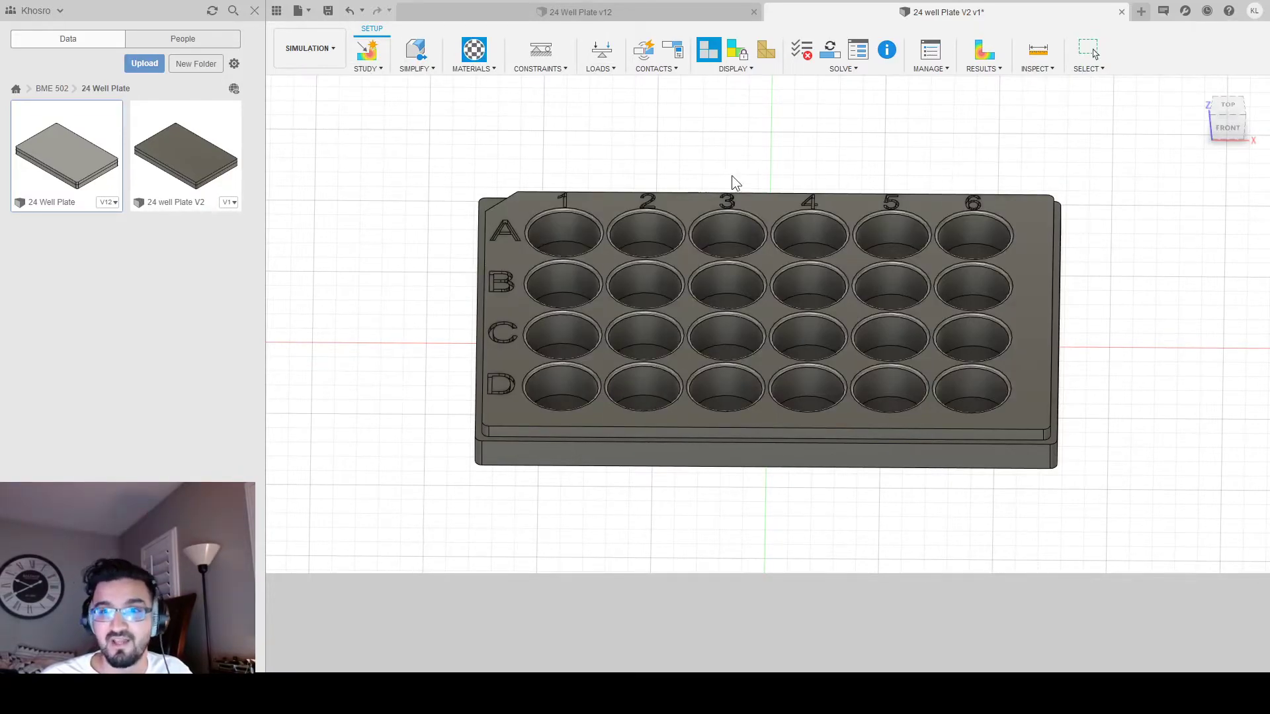
left_click(797, 240)
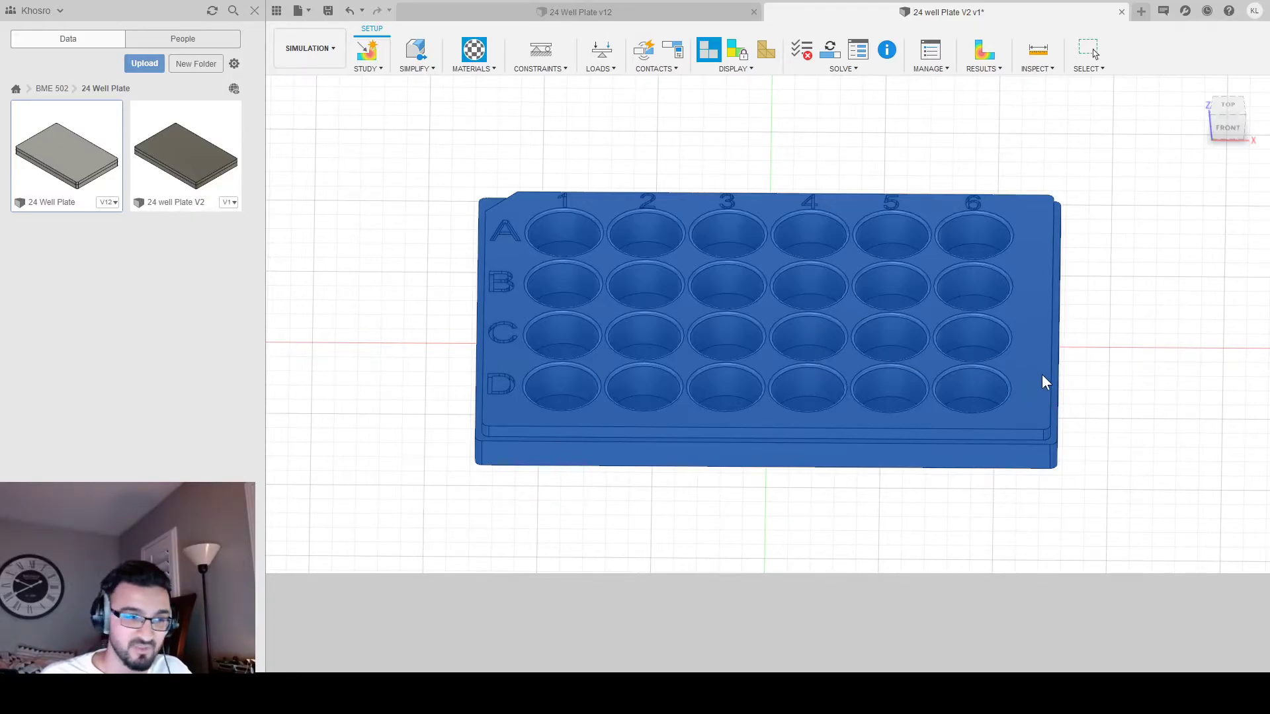
key("Escape")
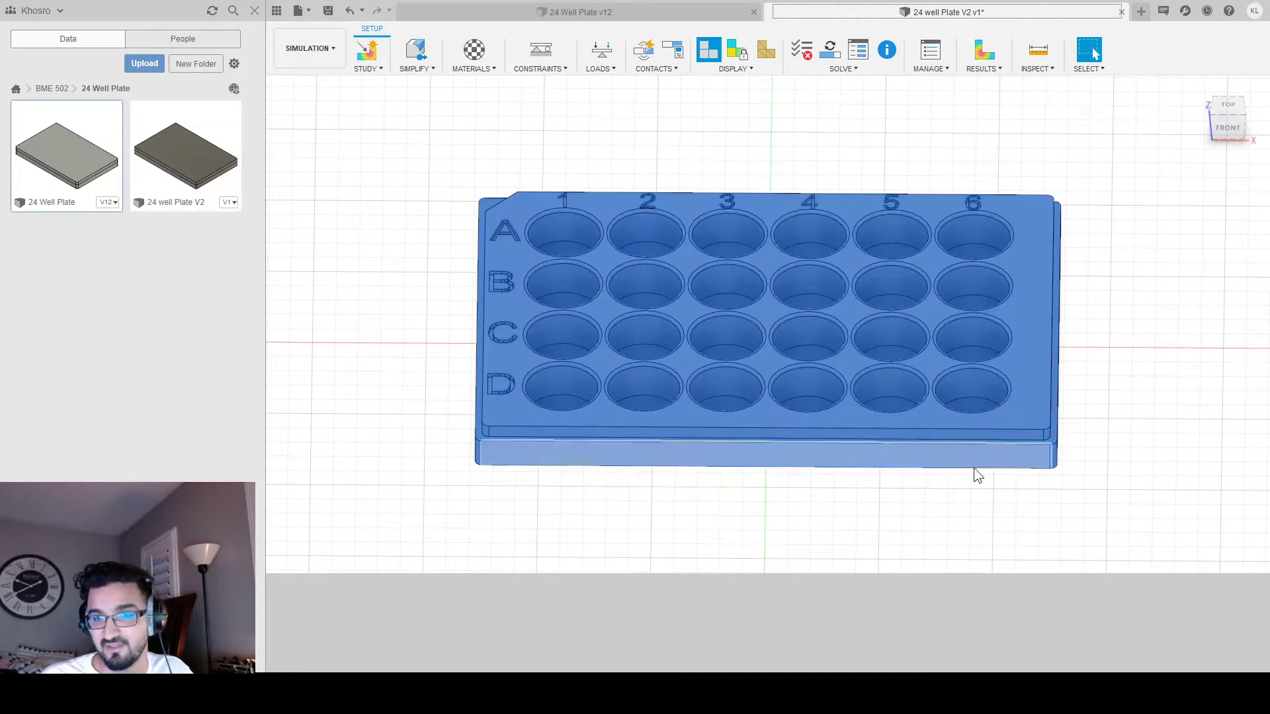
left_click(725, 470)
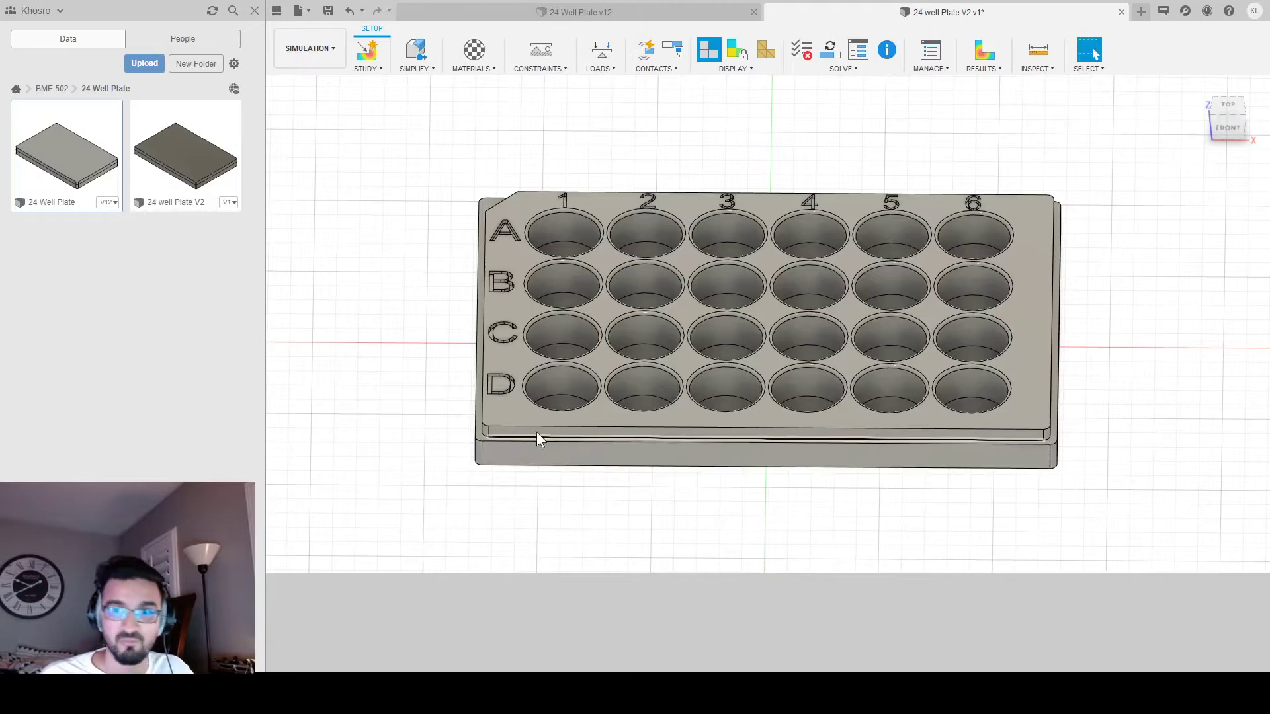
Apply a structural constraint to the bottom edge of the plate's short side next to column 1.
left_click(541, 52)
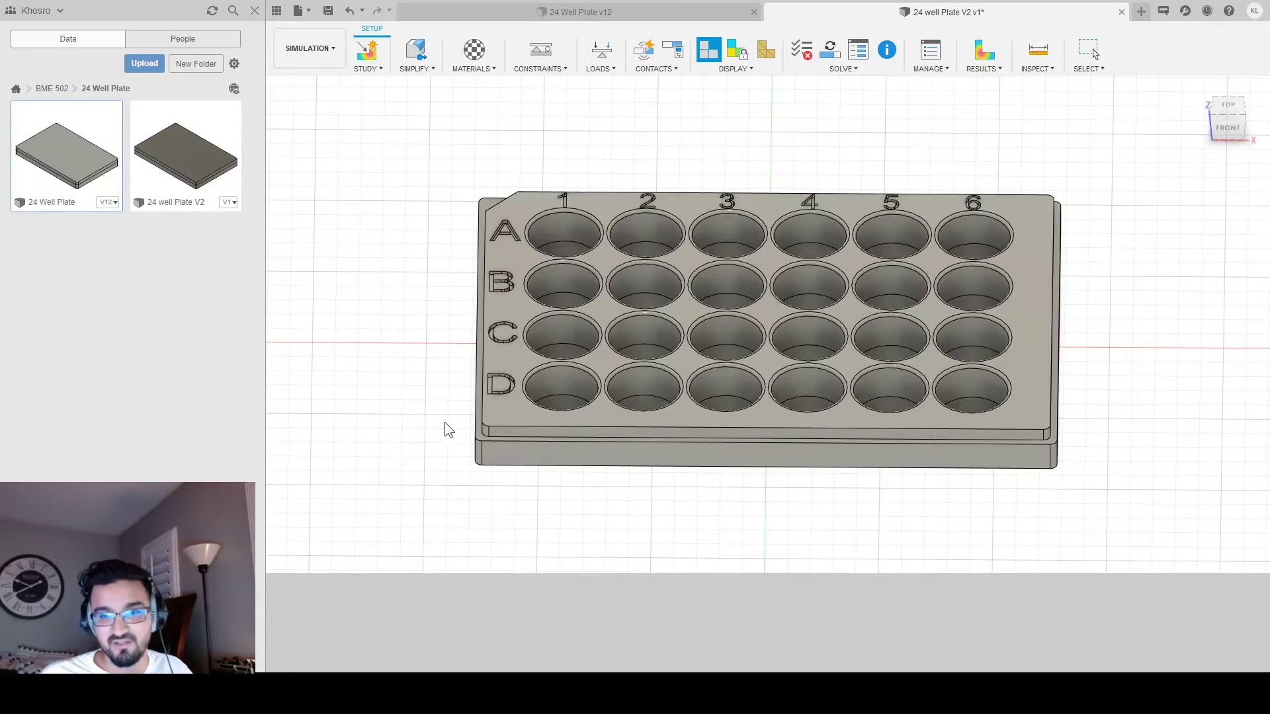
middle_click_drag(445, 422, 560, 358, "shift")
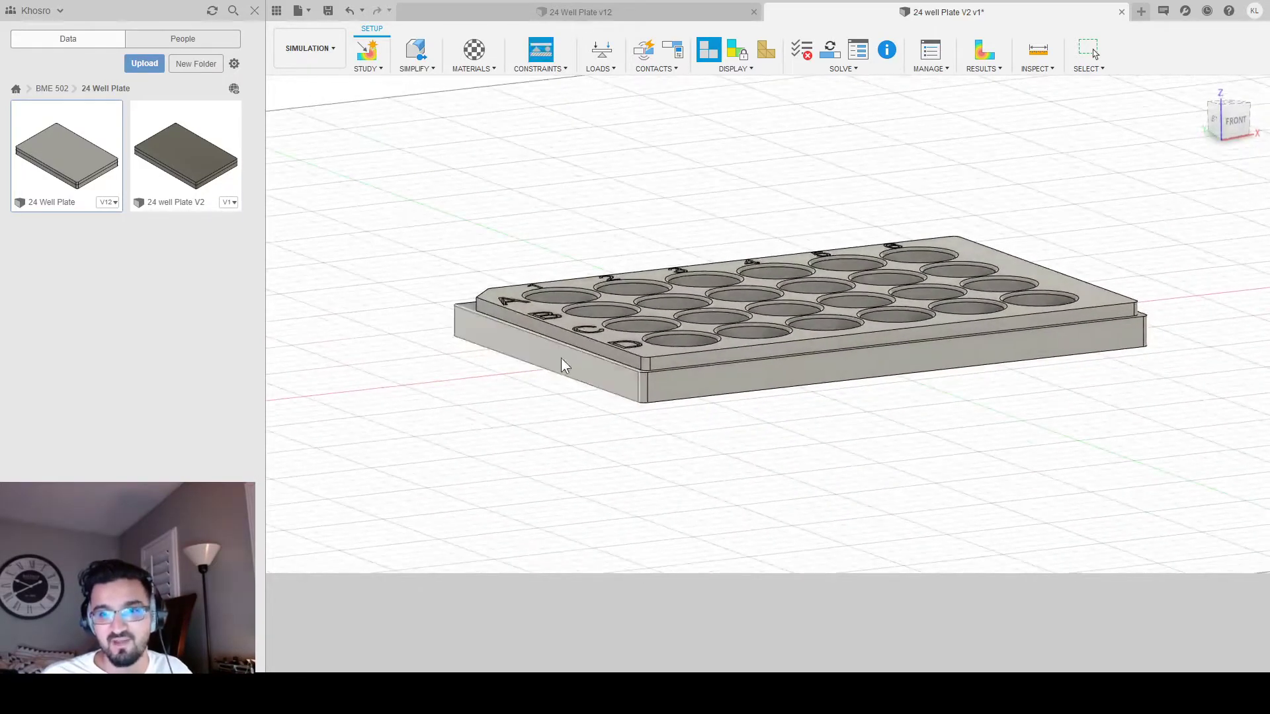
left_click(581, 380)
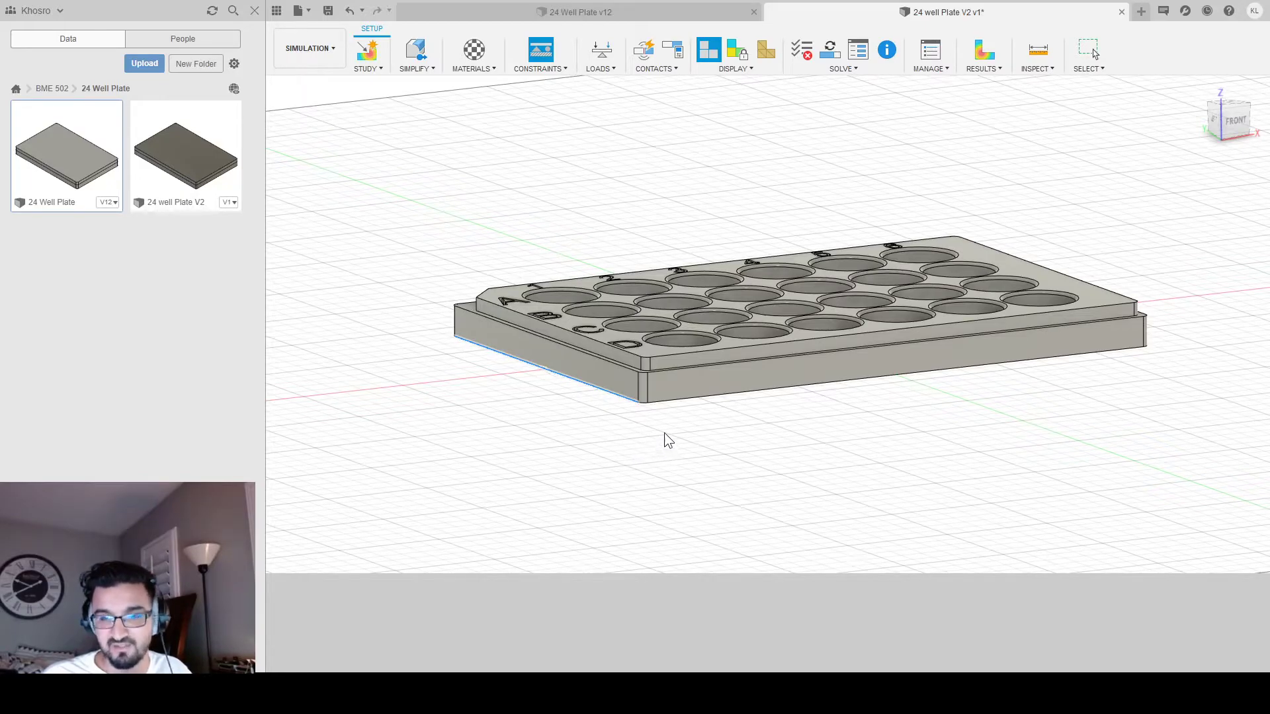
middle_click_drag(807, 454, 792, 427, "shift")
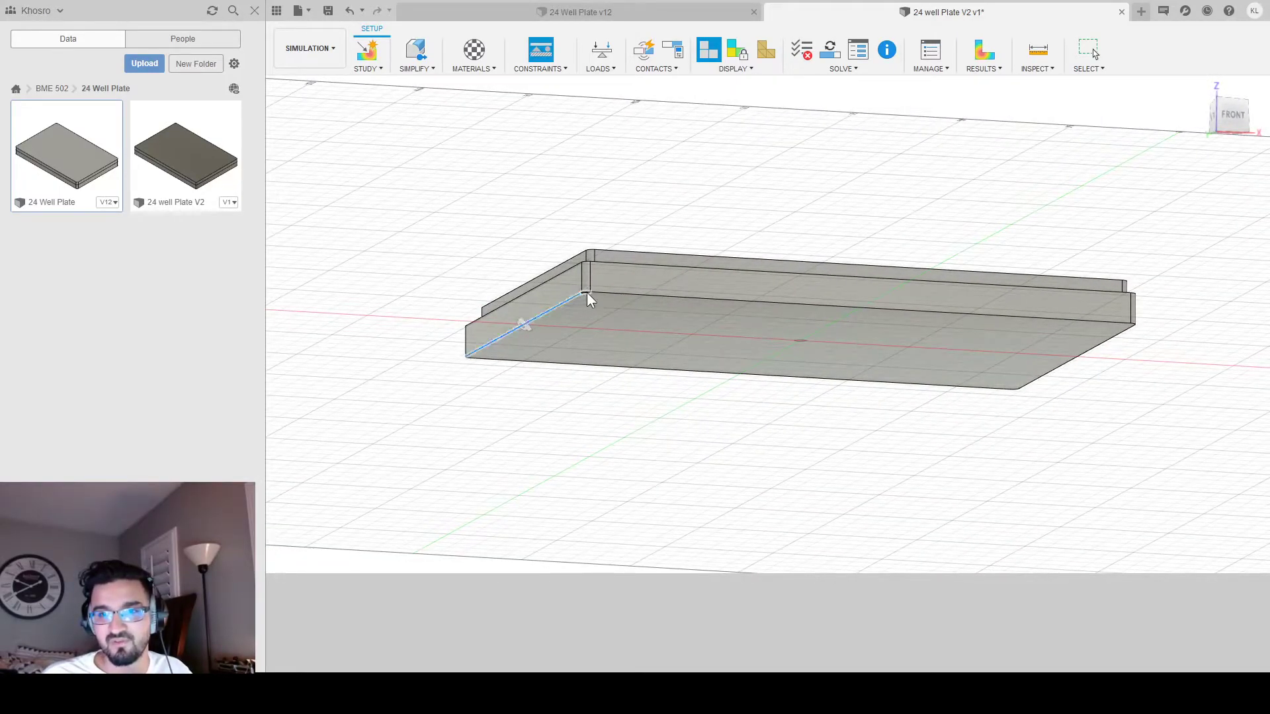
middle_click_drag(468, 377, 579, 388, "shift")
middle_click_drag(791, 377, 567, 488, "shift")
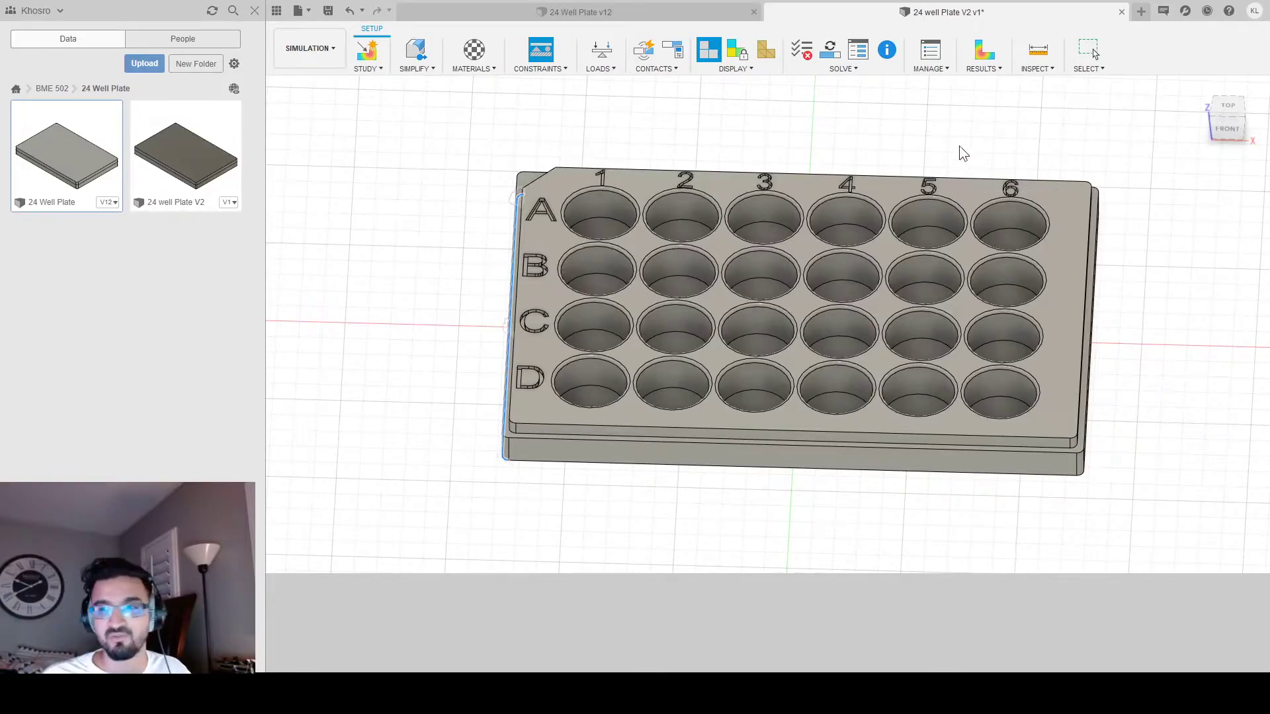
key("Escape")
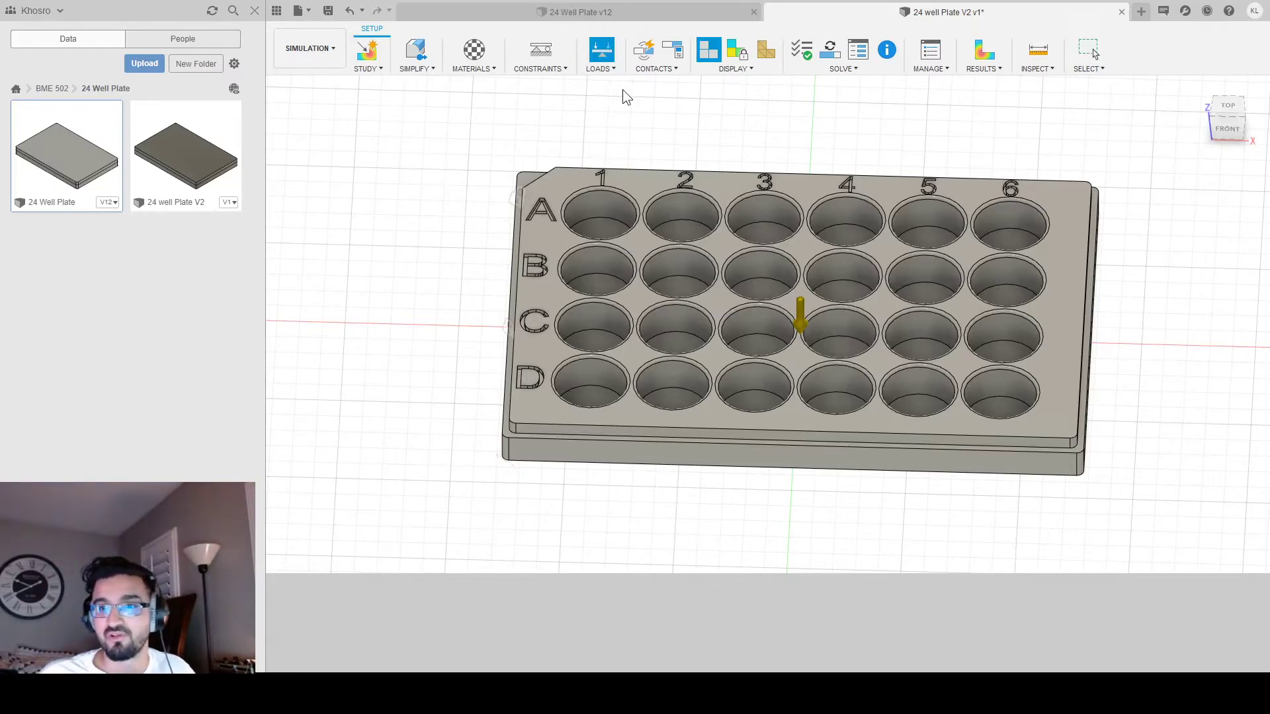
Apply a structural load to the outer end face next to column 6, directed inward along the plate's length.
middle_click_drag(1162, 436, 958, 433, "shift")
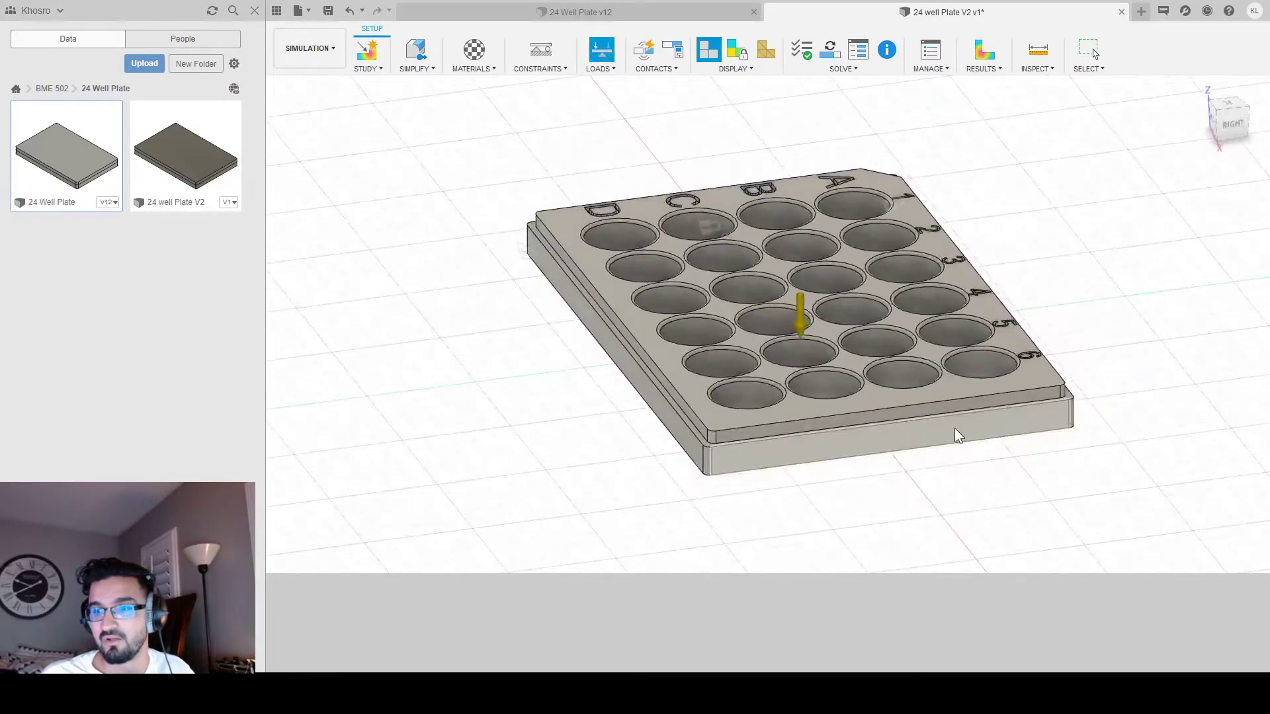
left_click(946, 440)
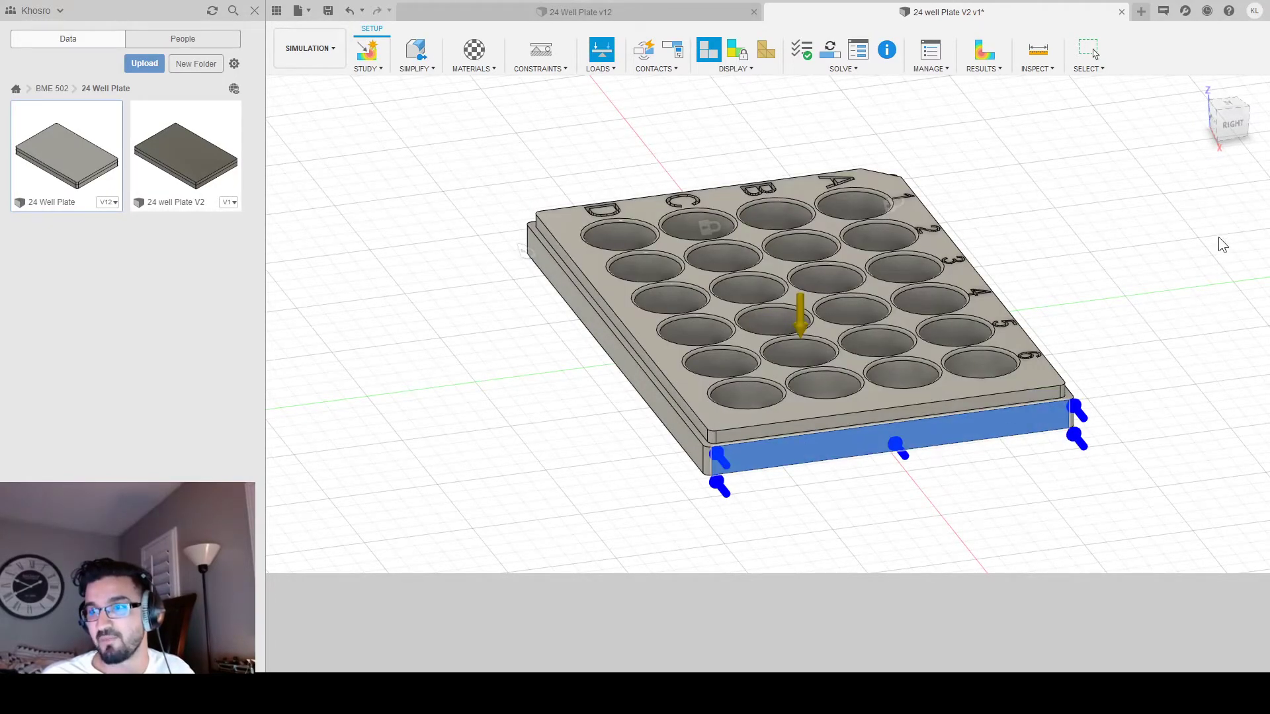
middle_click_drag(591, 475, 780, 462, "shift")
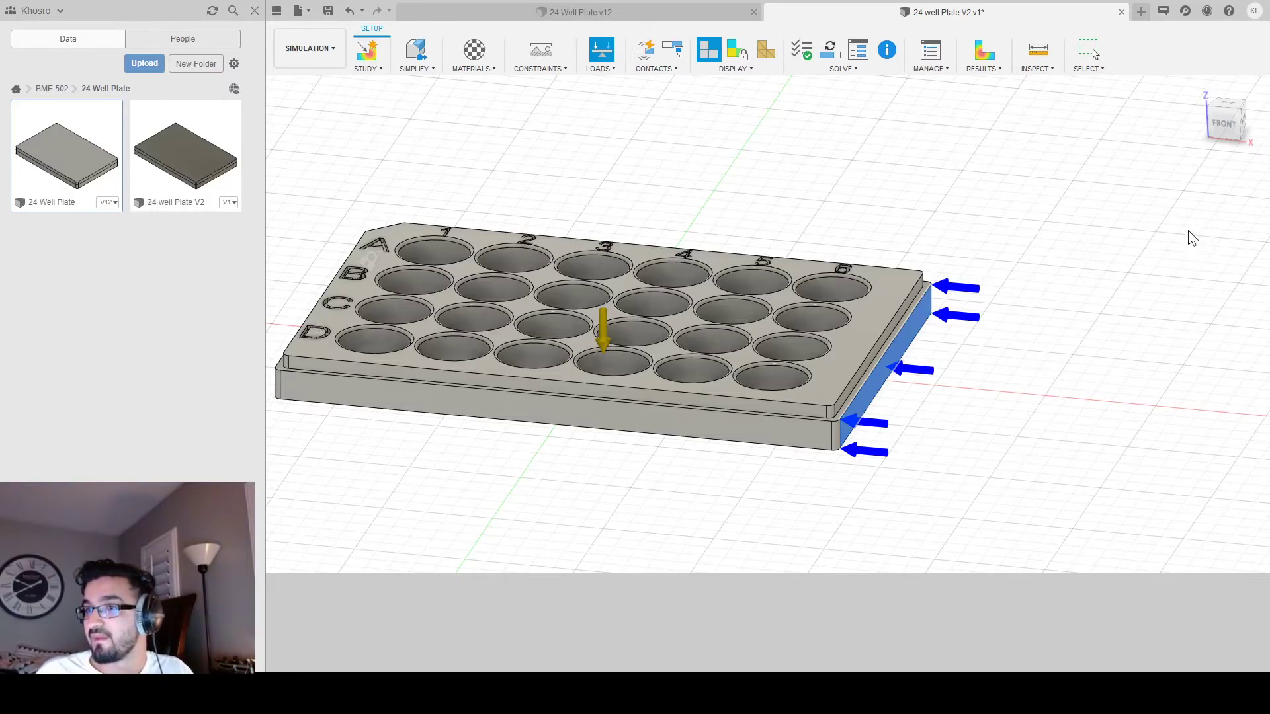
left_click(1204, 225)
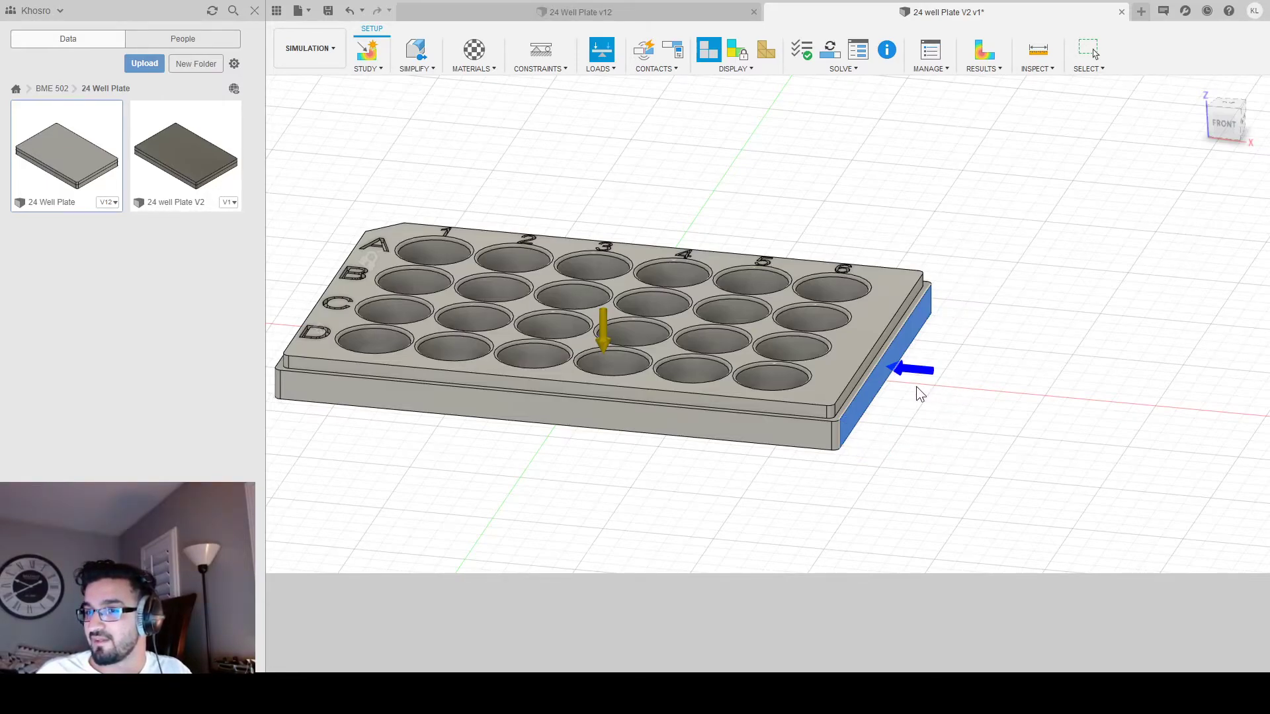
middle_click_drag(924, 434, 634, 462, "shift")
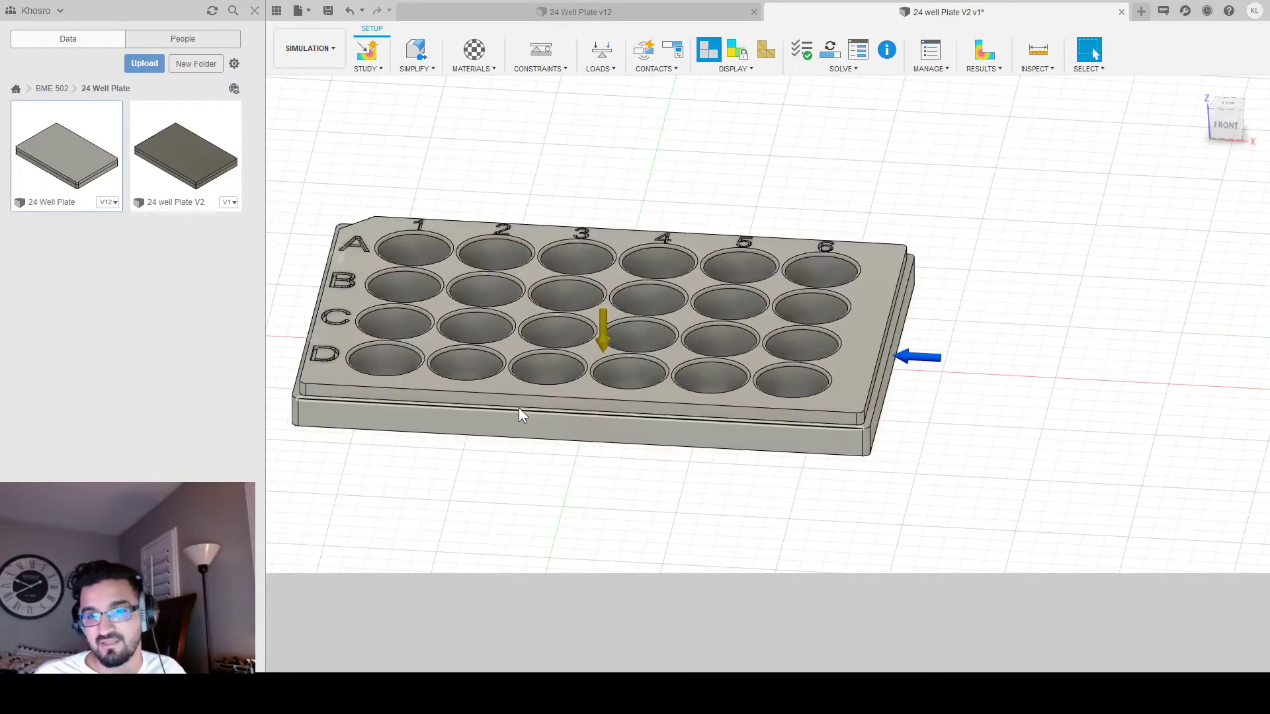
middle_click_drag(518, 408, 652, 391, "shift")
middle_click_drag(652, 390, 652, 378, "shift")
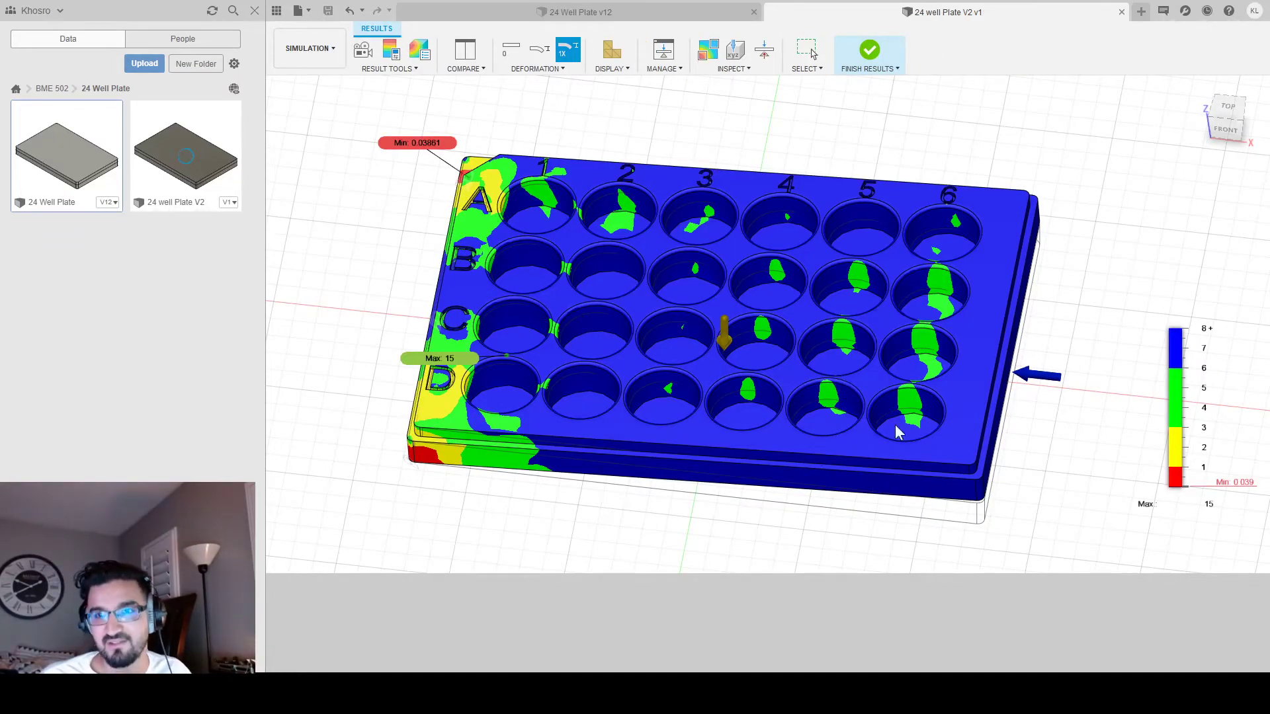
Examine the solved safety factor results from several sides, especially at the constrained short end next to column 1.
middle_click_drag(1052, 444, 953, 377, "shift")
middle_click_drag(714, 339, 830, 334, "shift")
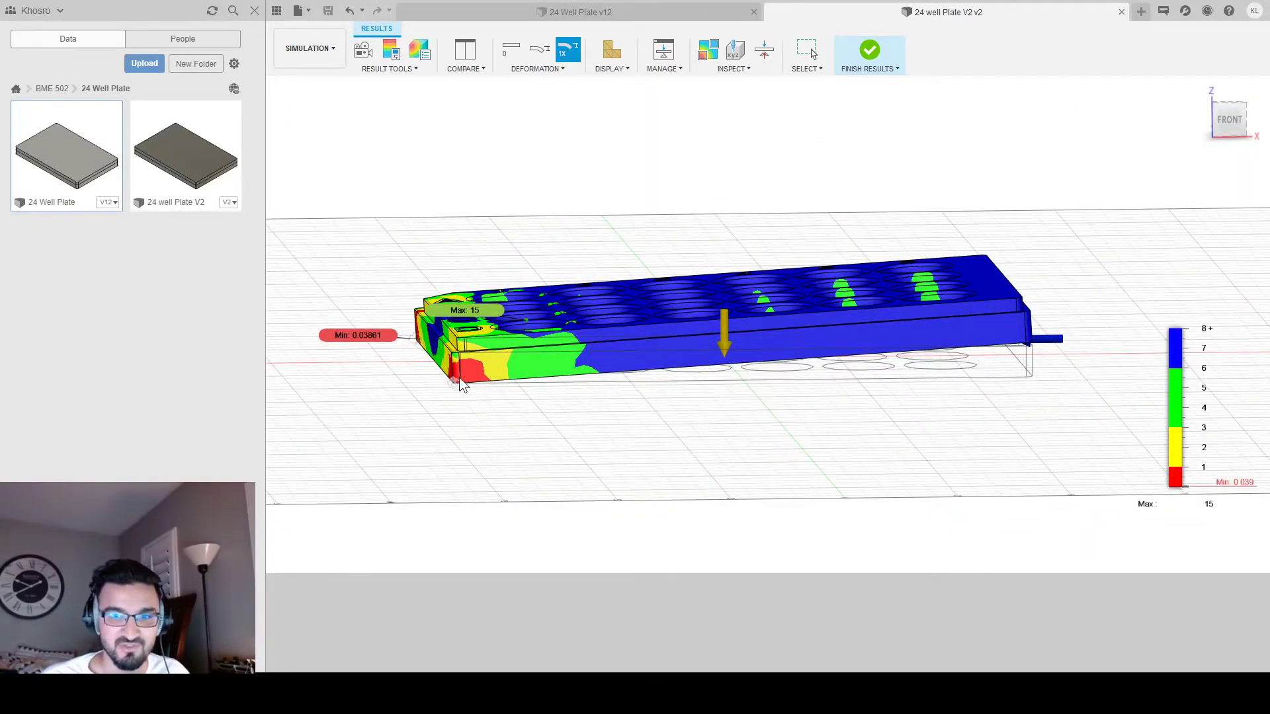
middle_click_drag(783, 395, 921, 388, "shift")
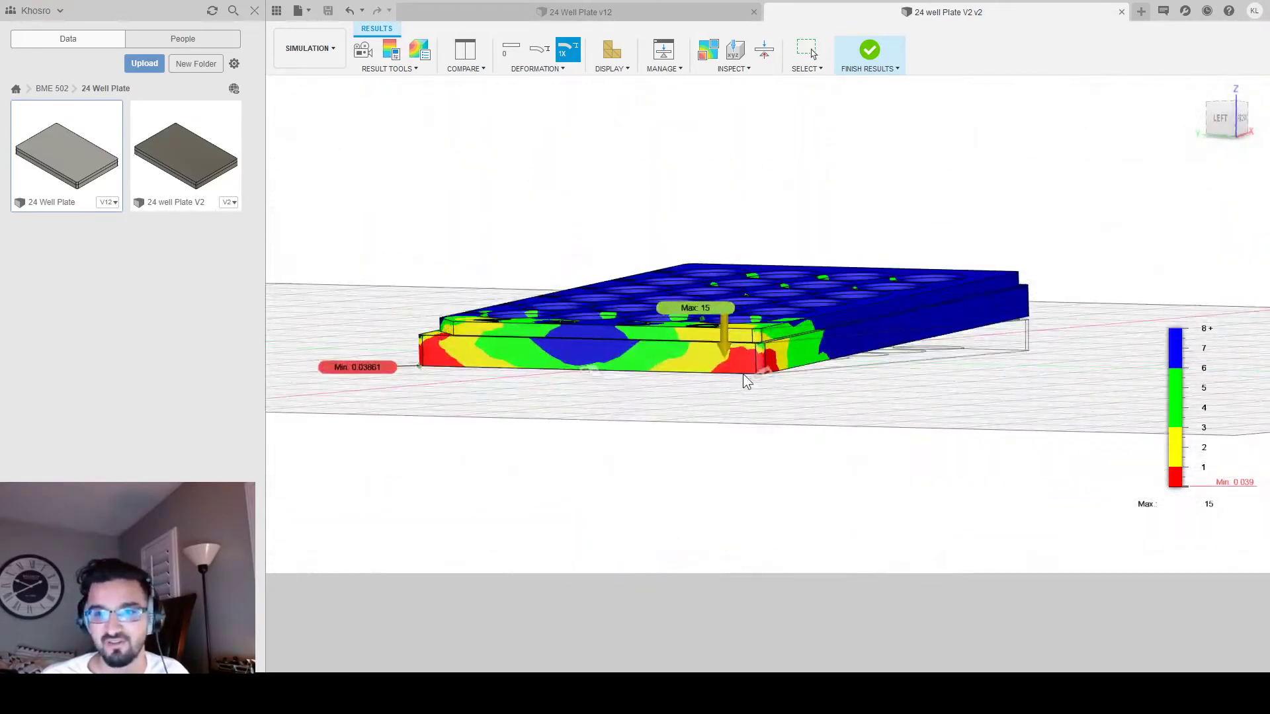
middle_click_drag(513, 371, 961, 431, "shift")
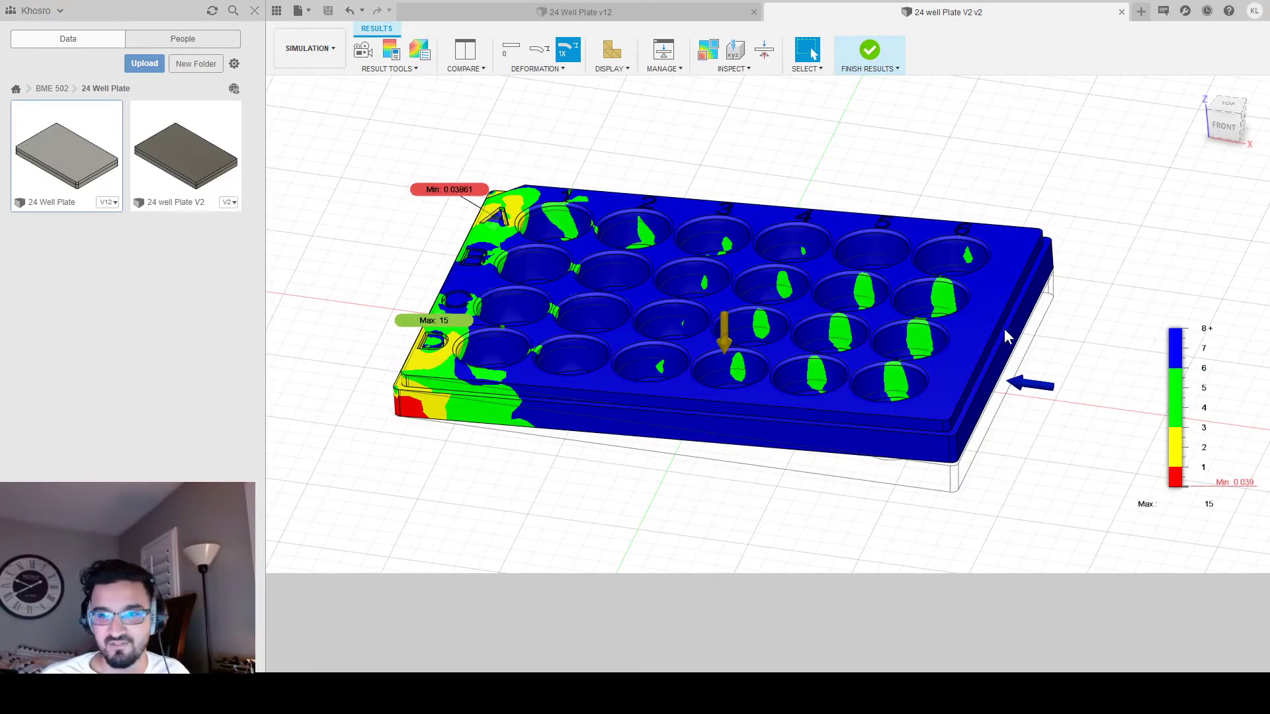
Display the stress results and inspect the plate's underside and the constrained edge.
left_click(1114, 385)
middle_click_drag(553, 450, 828, 388, "shift")
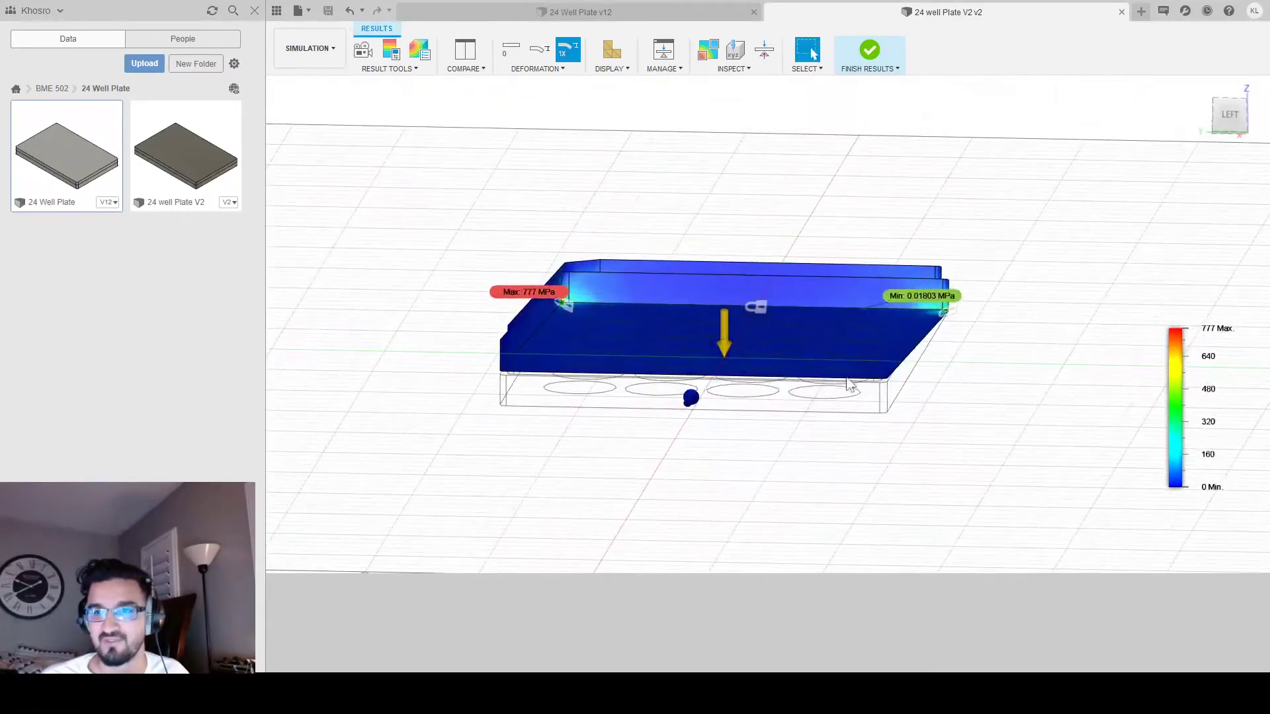
middle_click_drag(788, 331, 739, 413, "shift")
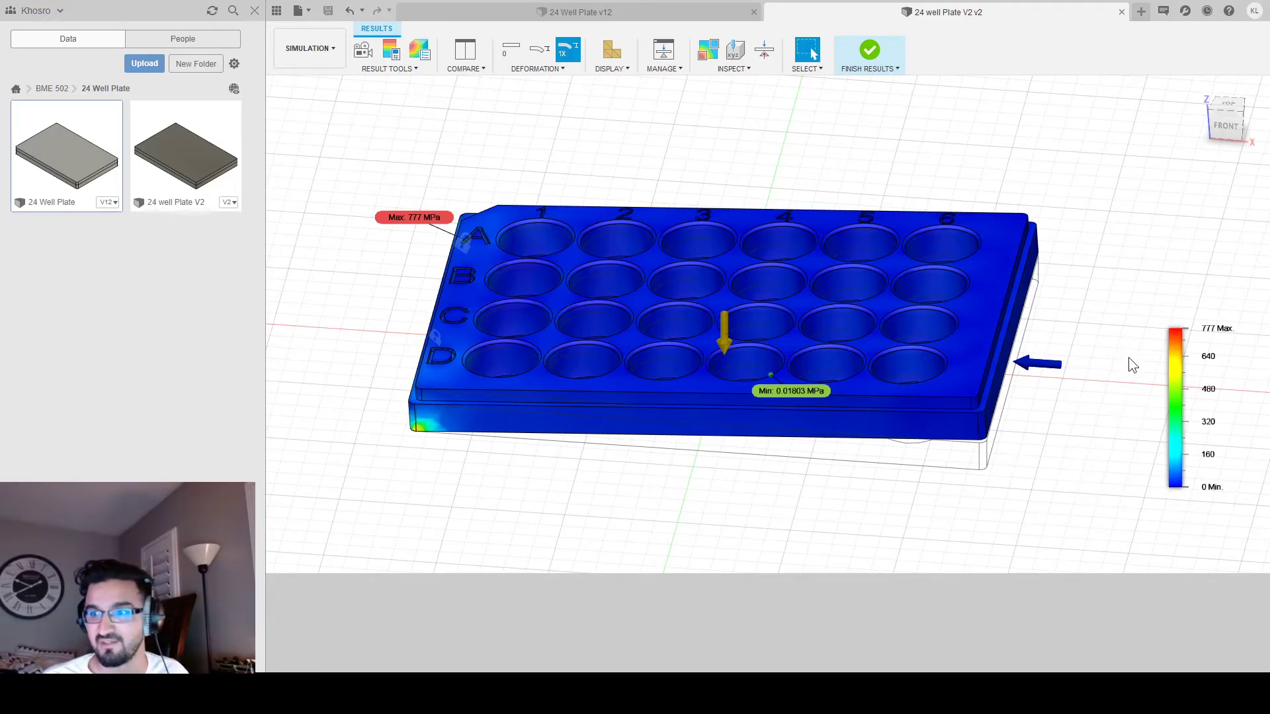
Display the displacement and reaction force results, and examine the reaction force along the constrained edge.
left_click(1136, 397)
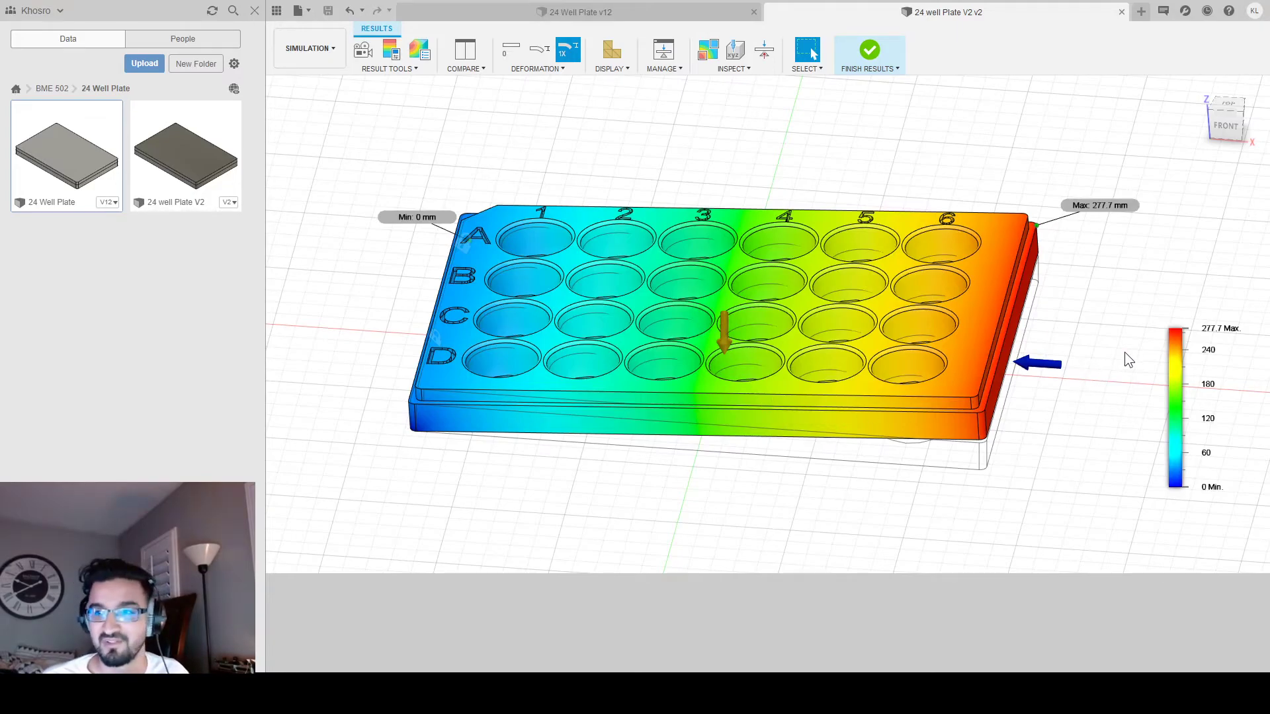
left_click(1130, 422)
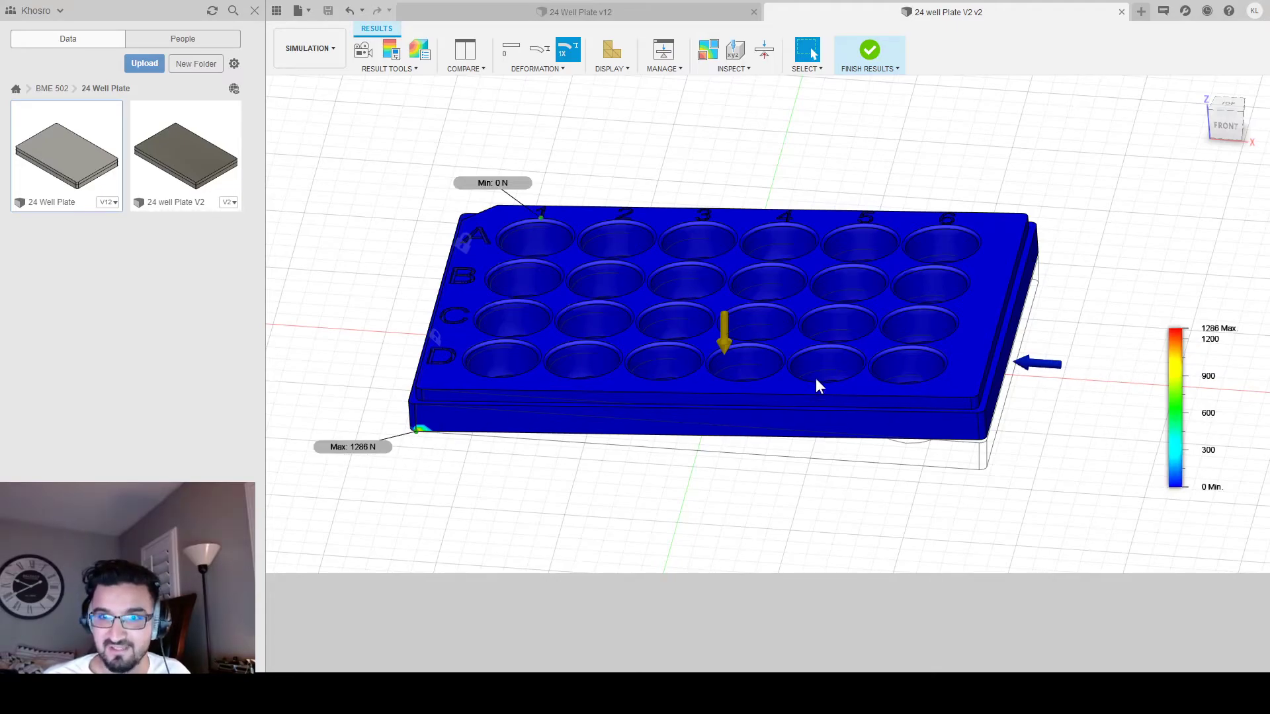
middle_click_drag(478, 258, 635, 243, "shift")
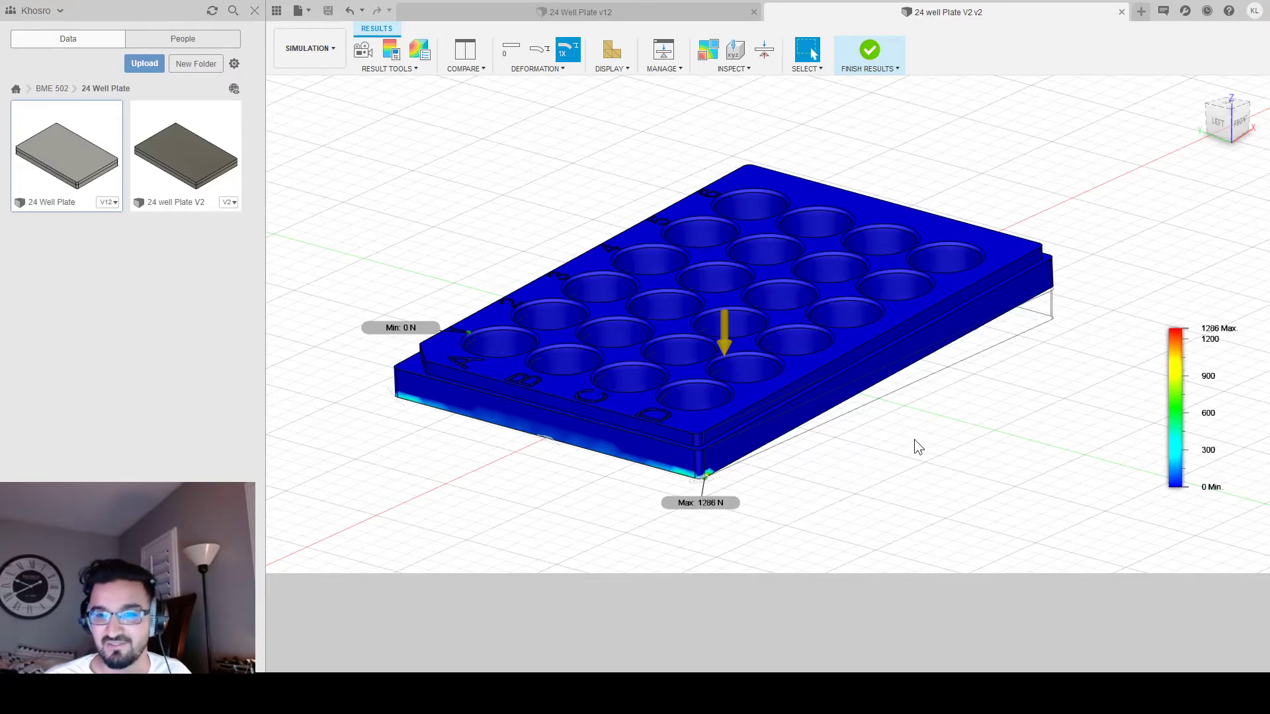
middle_click_drag(907, 454, 1019, 472, "shift")
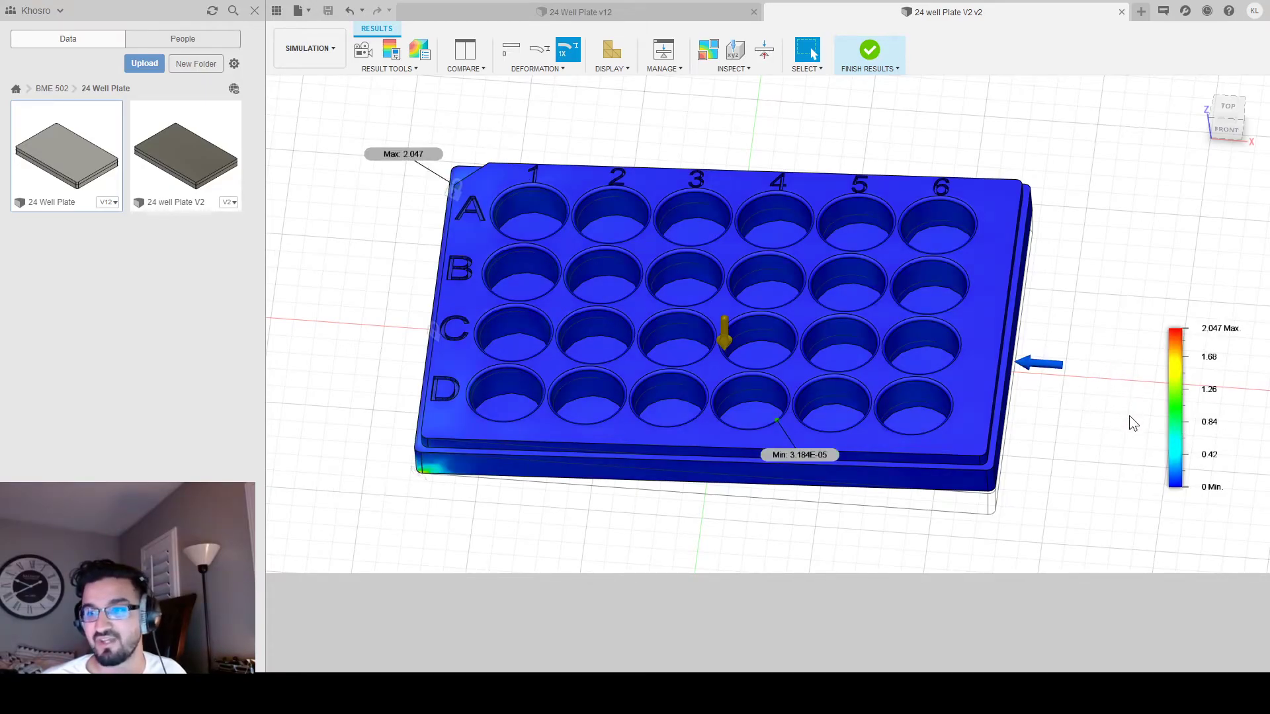
Compare the displacement and stress results once more, then finish reviewing the results.
left_click(1120, 363)
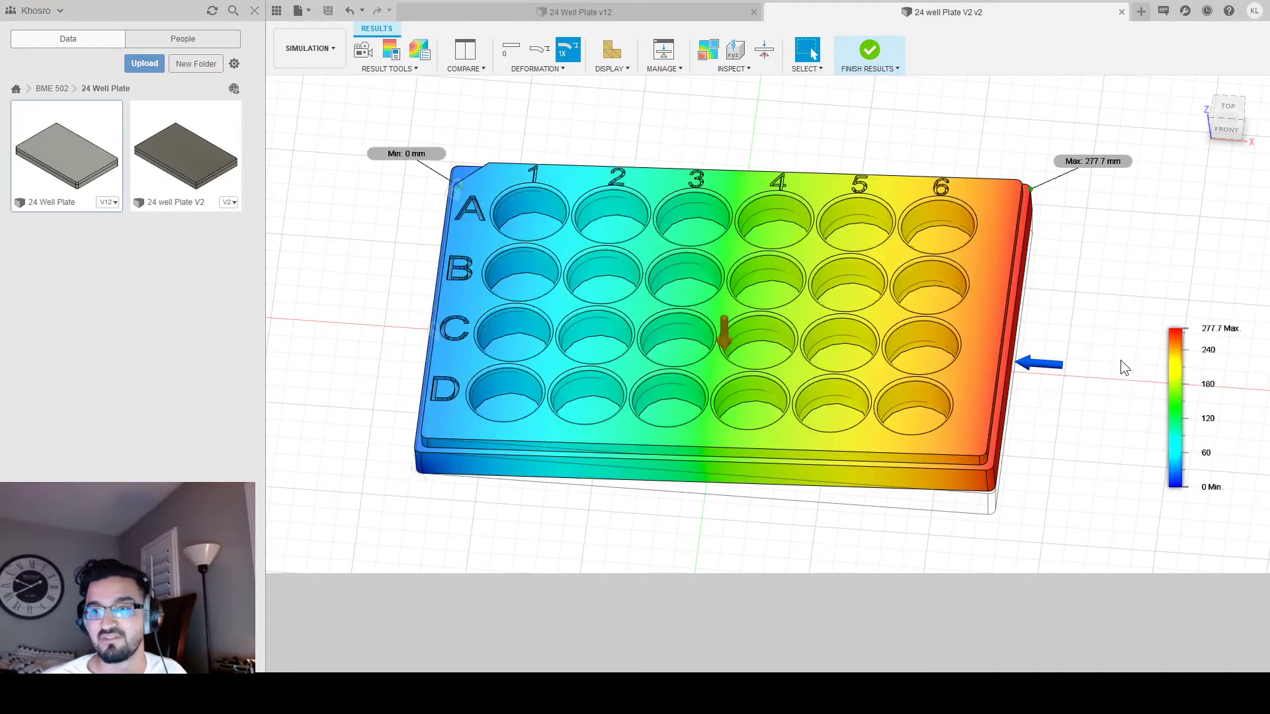
left_click(1119, 390)
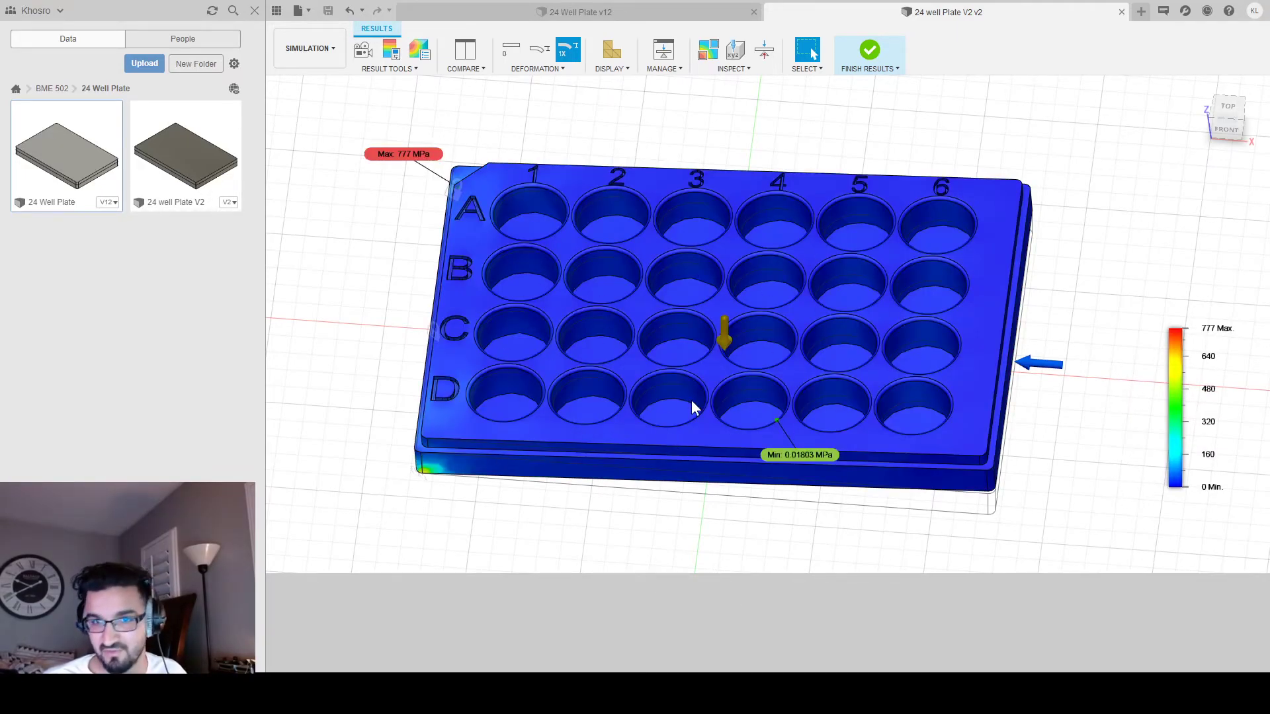
middle_click_drag(351, 378, 354, 341, "shift")
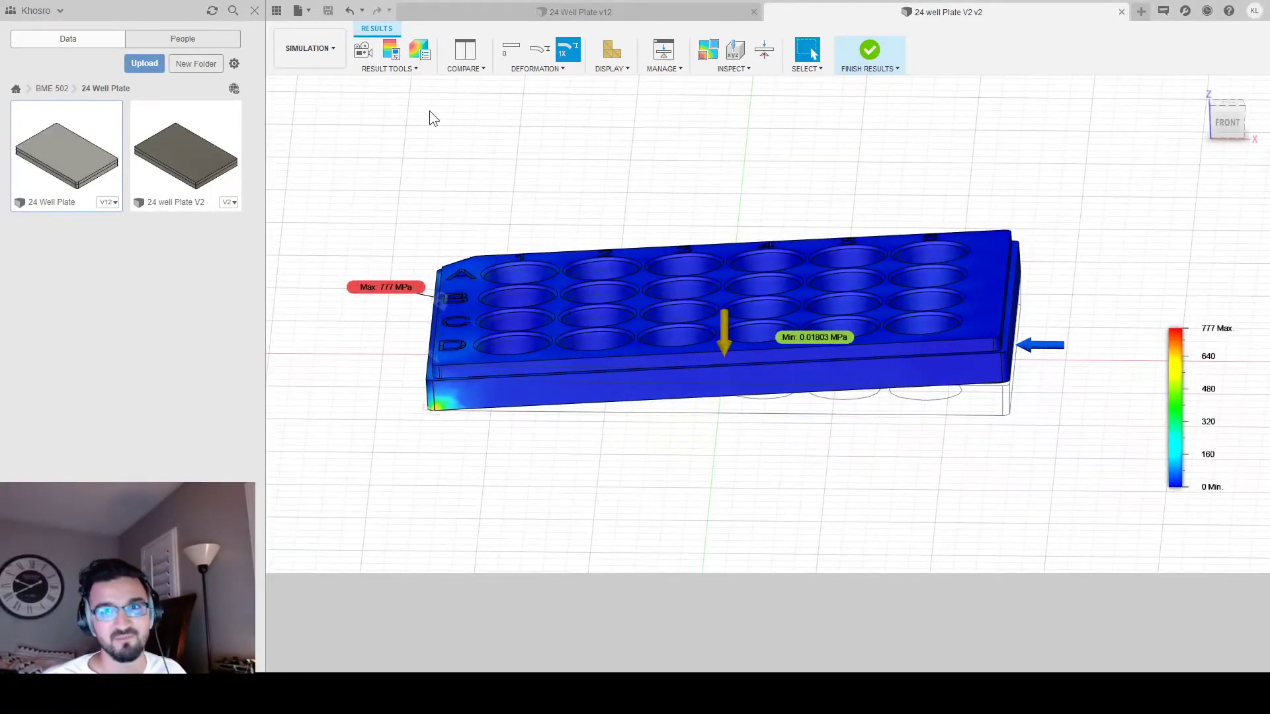
left_click(871, 52)
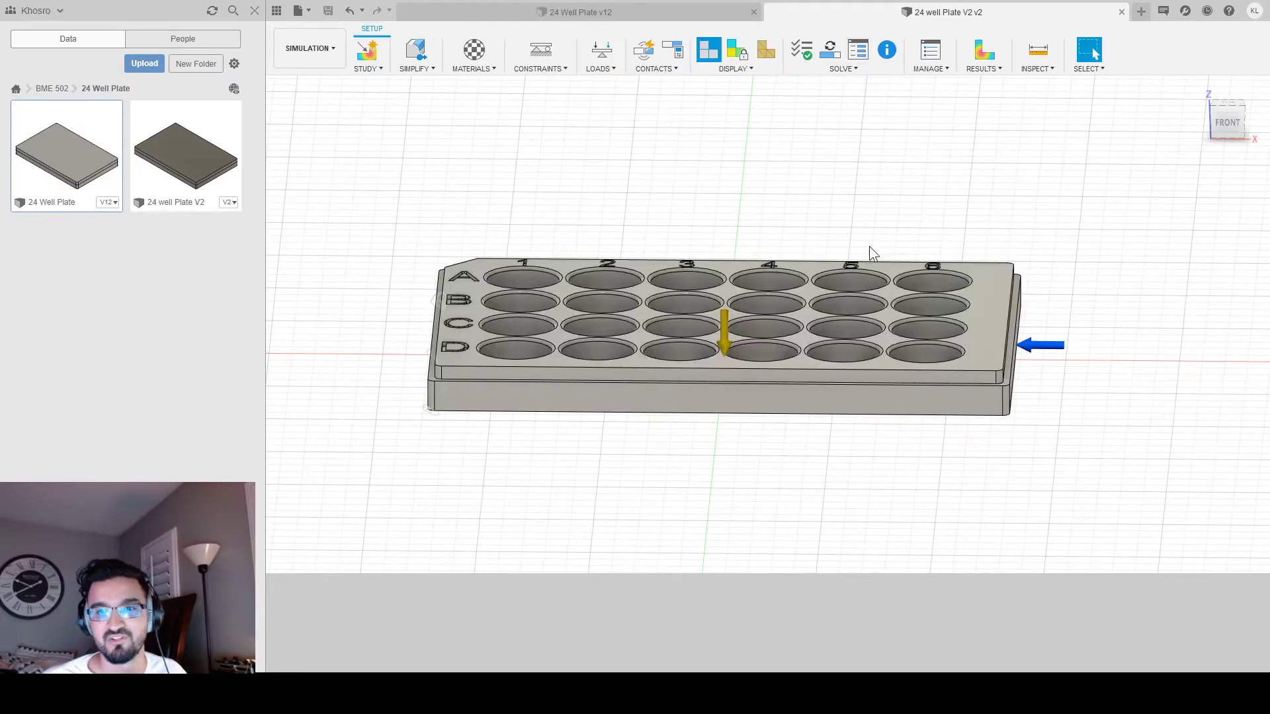
Apply a structural constraint to the entire outer end face next to column 1, opposite the loaded face.
mouse_move(950, 412)
middle_mouse_down("shift")
mouse_move(967, 431)
mouse_move(938, 431)
middle_mouse_up("shift")
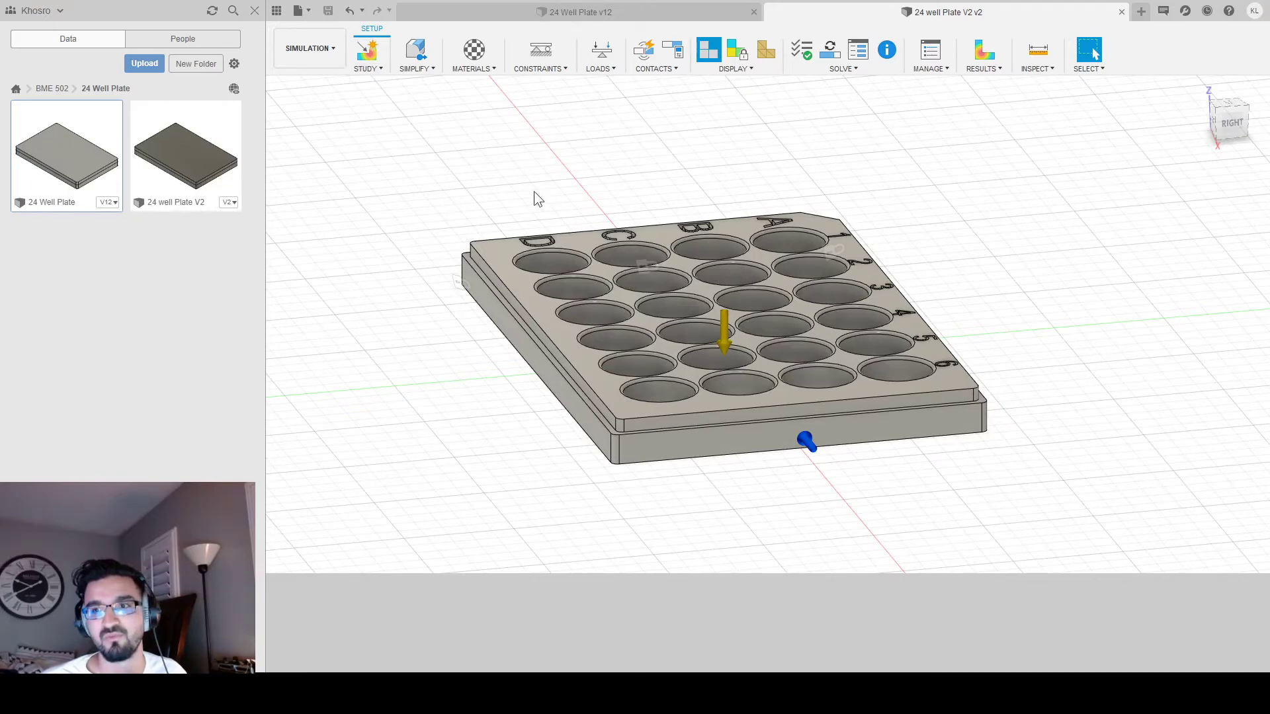
middle_click_drag(811, 448, 698, 390, "shift")
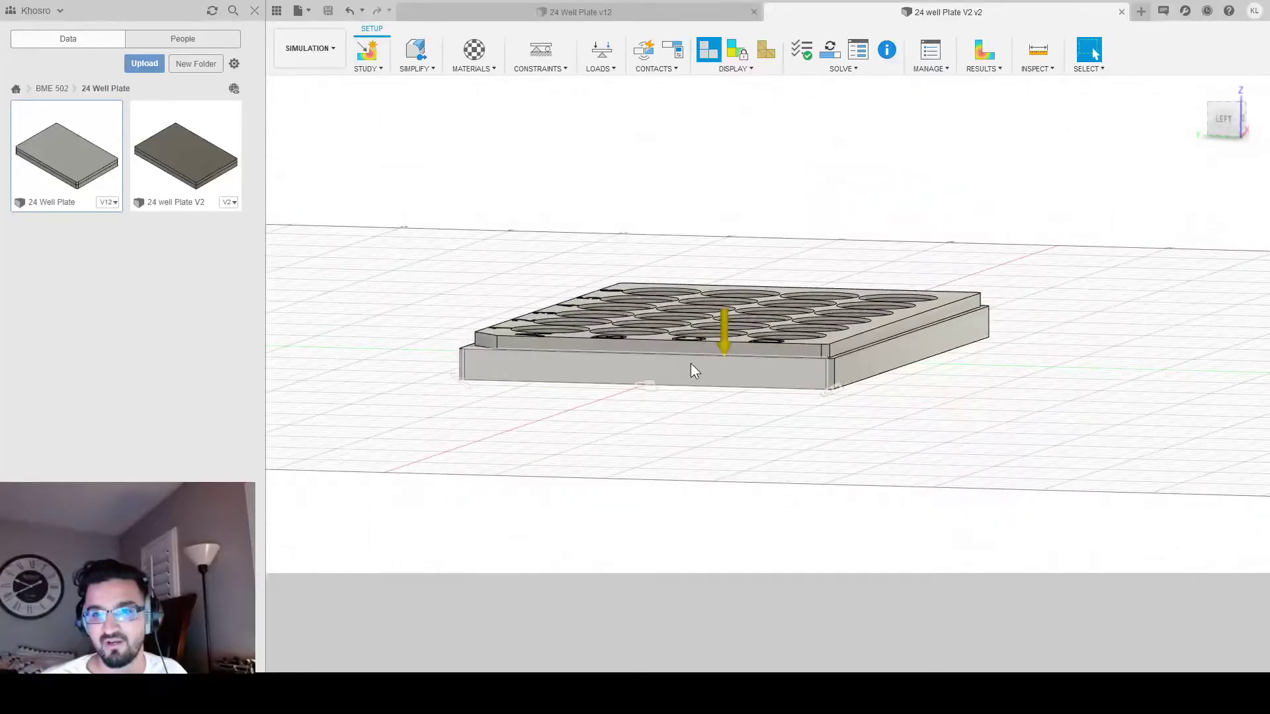
left_click(684, 363)
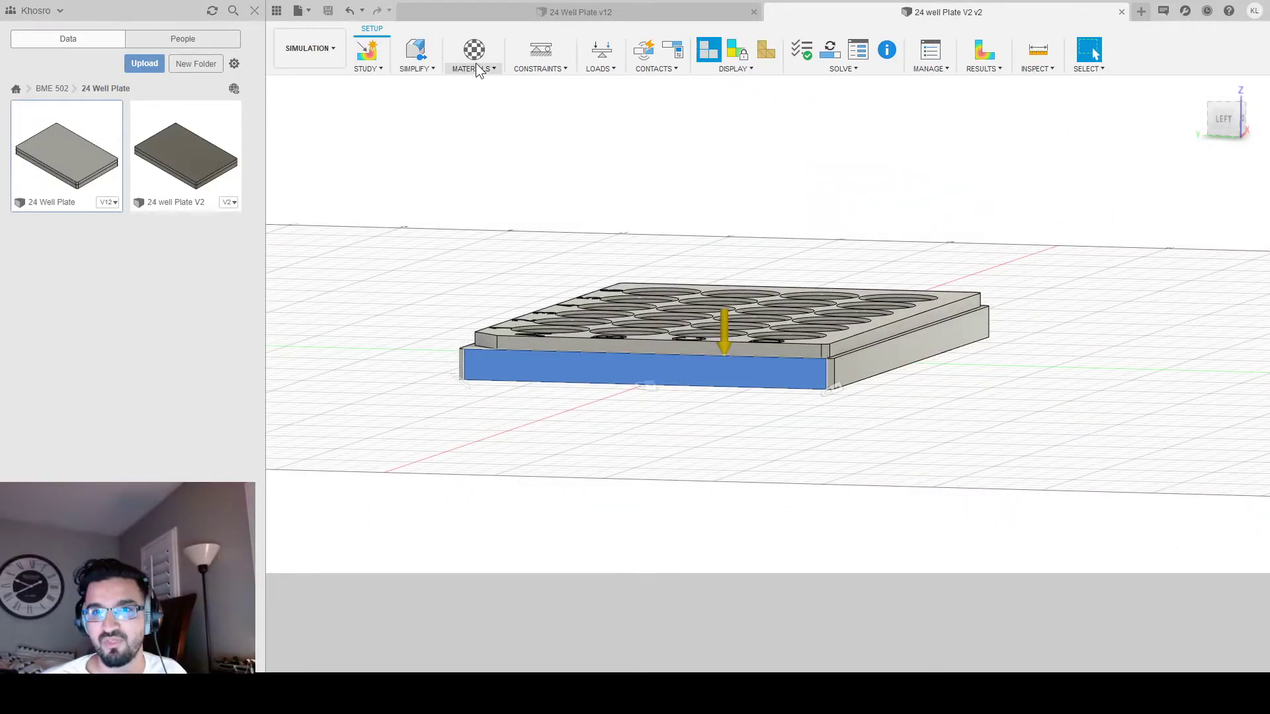
left_click(540, 50)
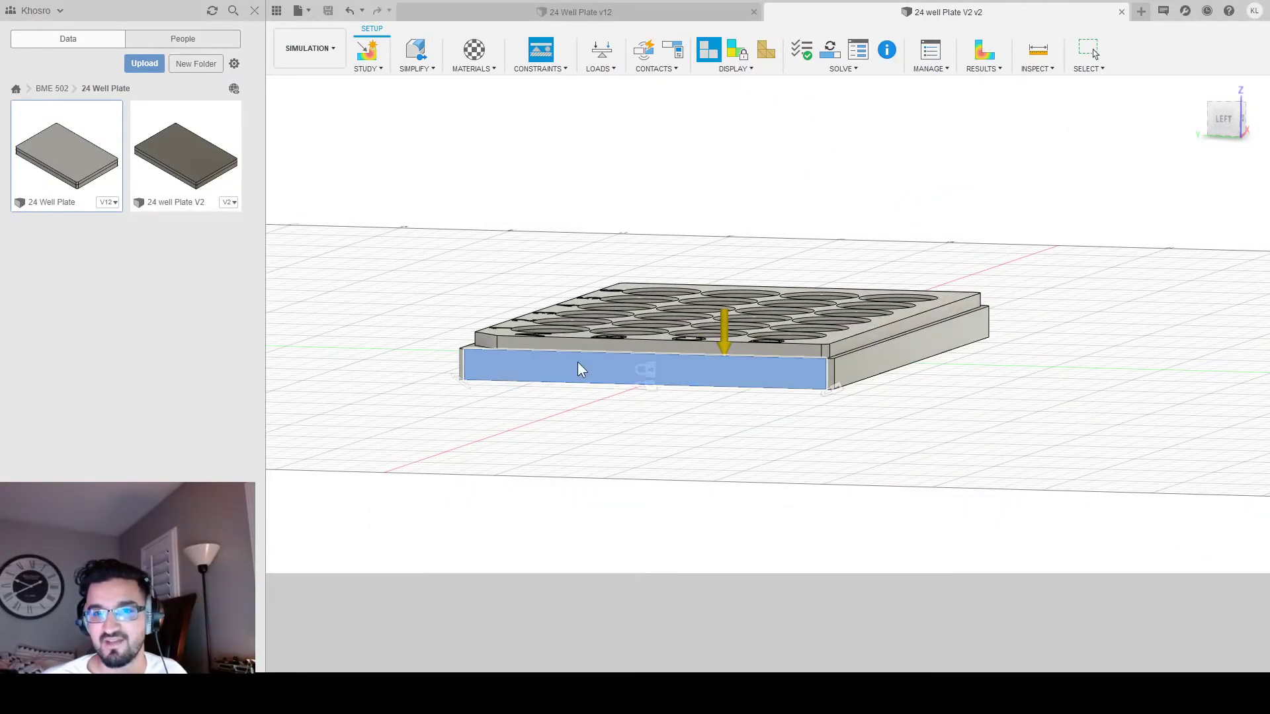
middle_click_drag(808, 430, 842, 461, "shift")
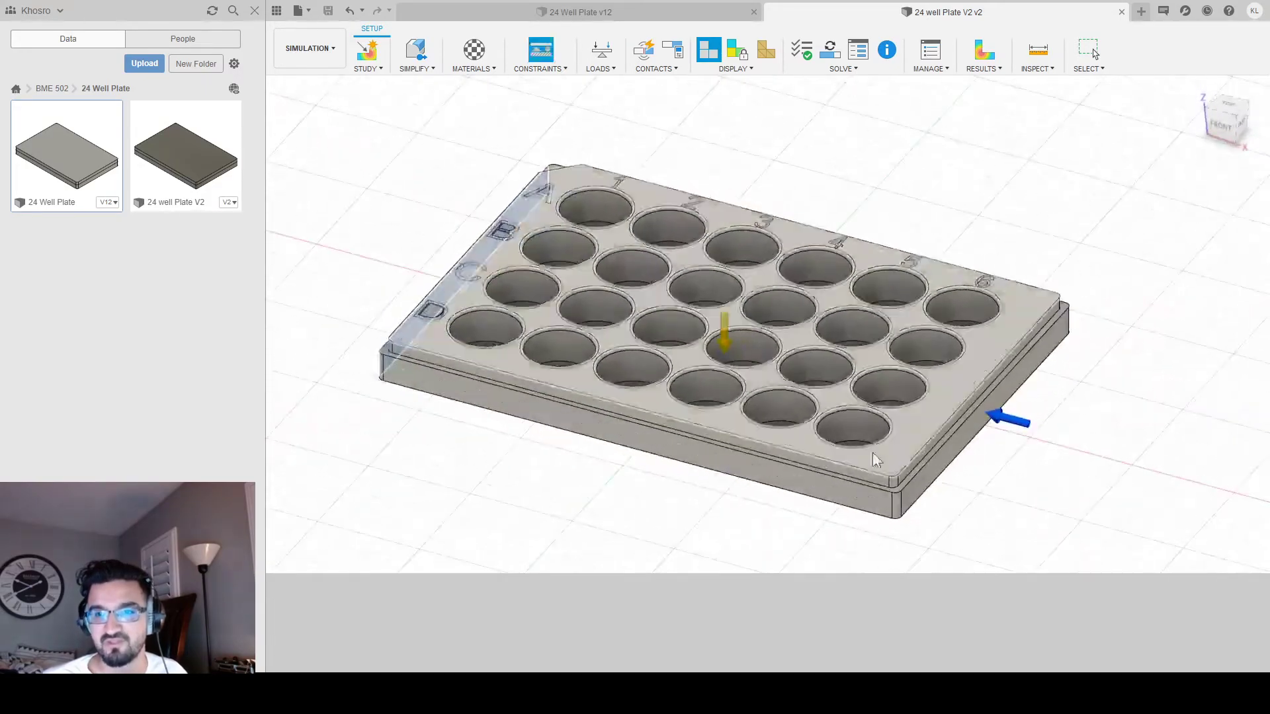
middle_click_drag(425, 385, 576, 447, "shift")
middle_click_drag(1067, 456, 1041, 409, "shift")
key("Return")
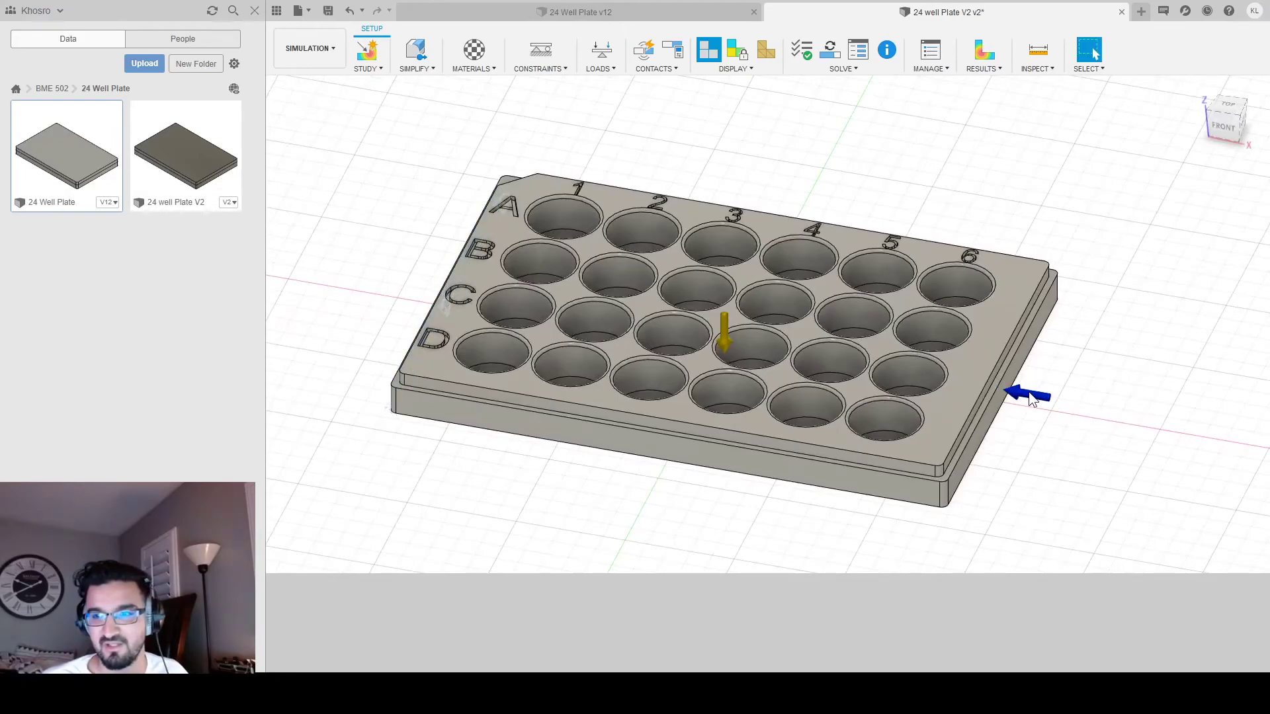
Edit the structural load on the outer end face next to column 6, checking the loaded face and force direction.
left_click(1031, 398)
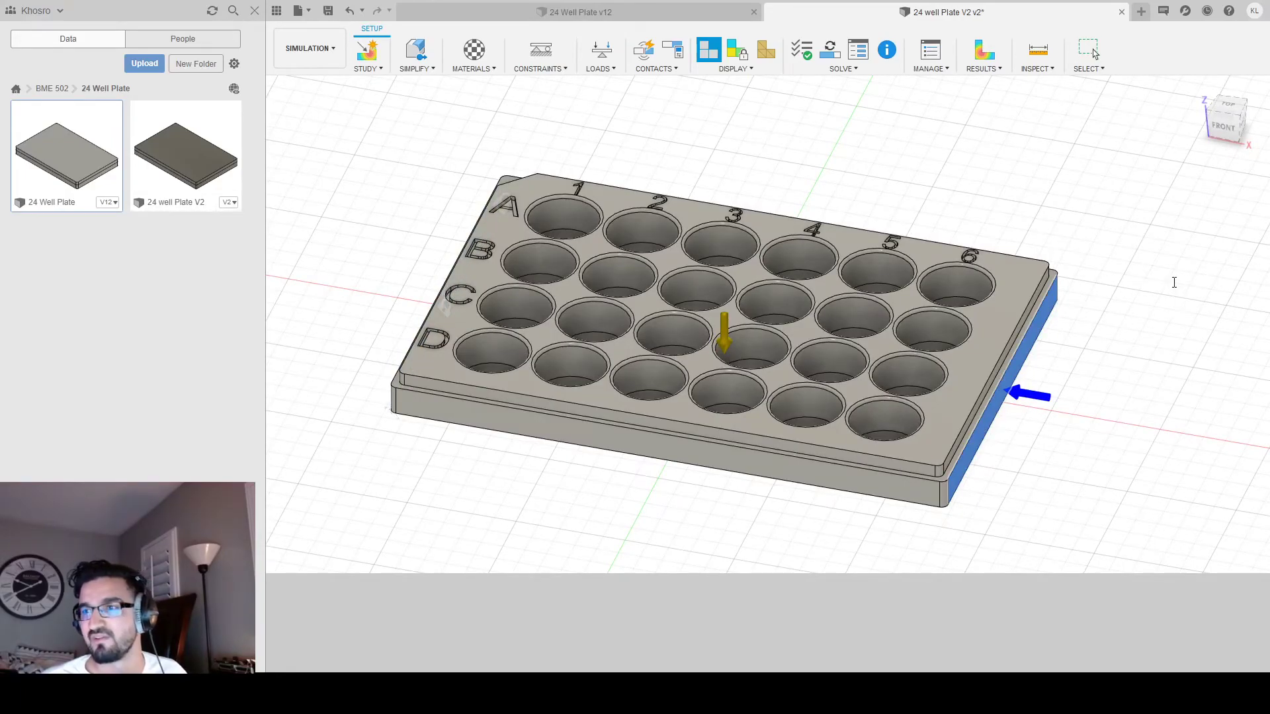
middle_click_drag(1091, 482, 987, 400, "shift")
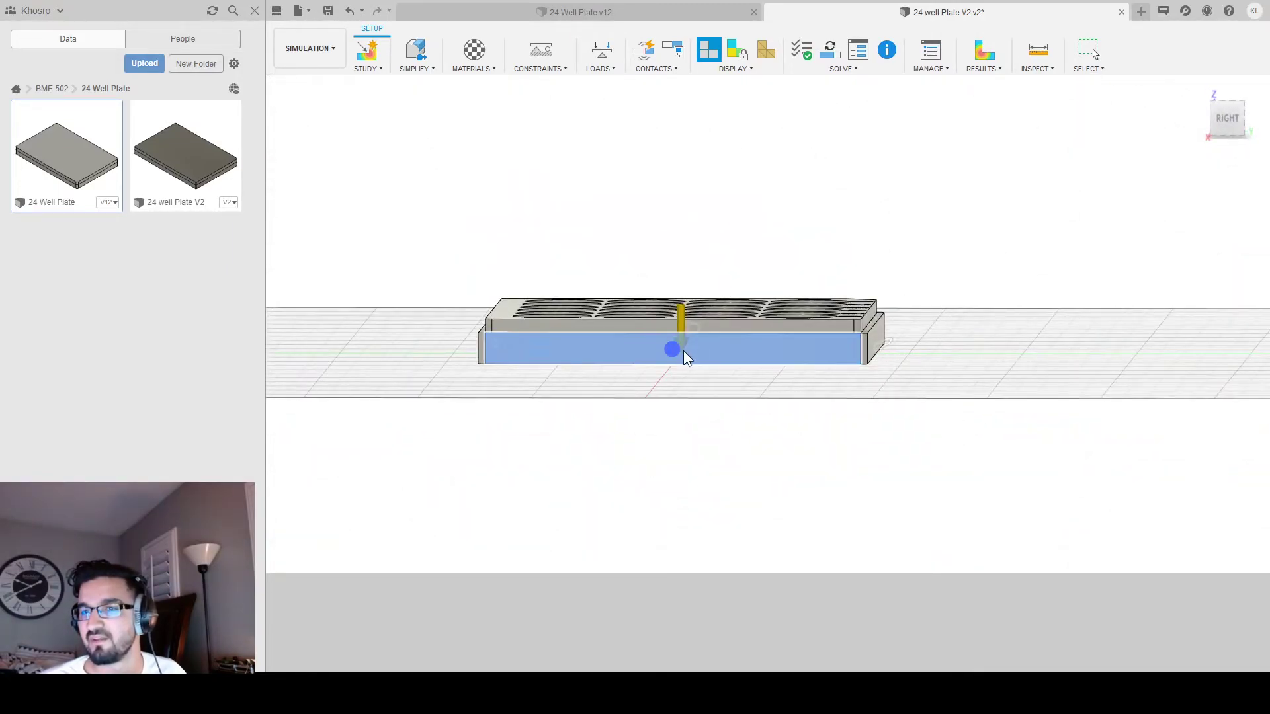
left_click(1191, 347)
middle_click_drag(657, 386, 759, 434, "shift")
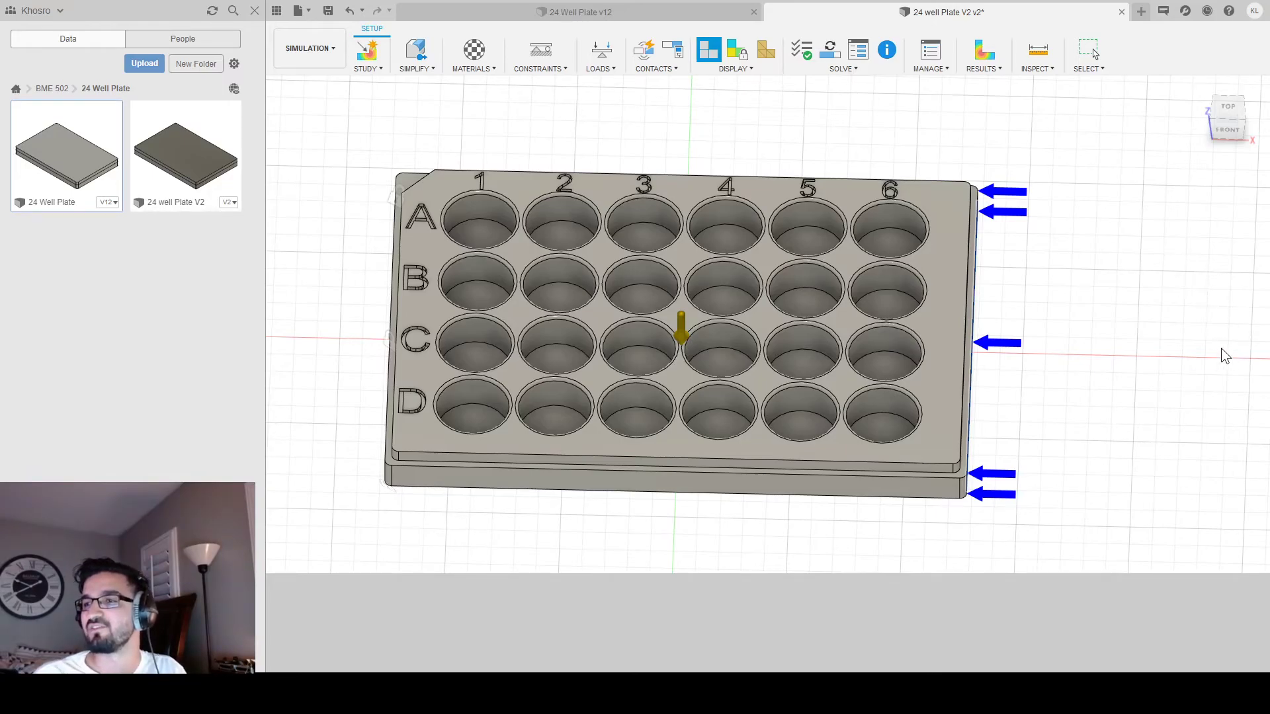
left_click(1197, 307)
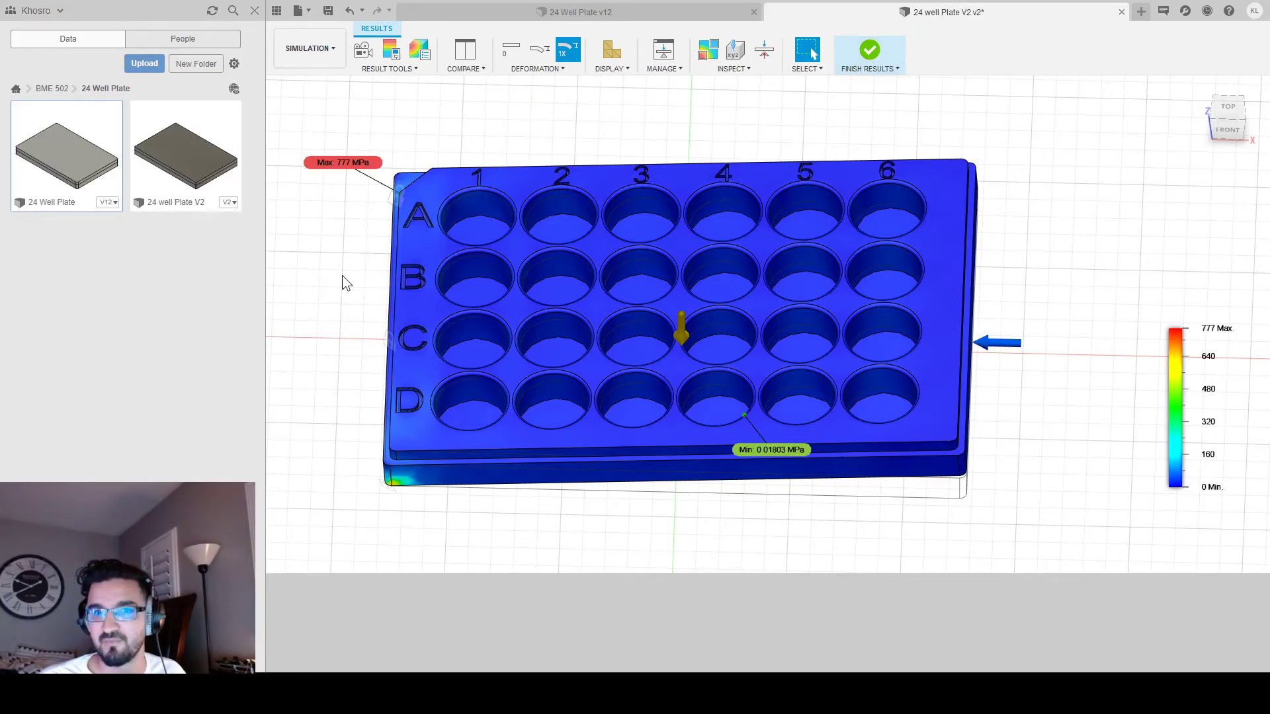
Close the previous results and solve the static stress study again with the full end-face constraint.
left_click(861, 59)
left_click(830, 53)
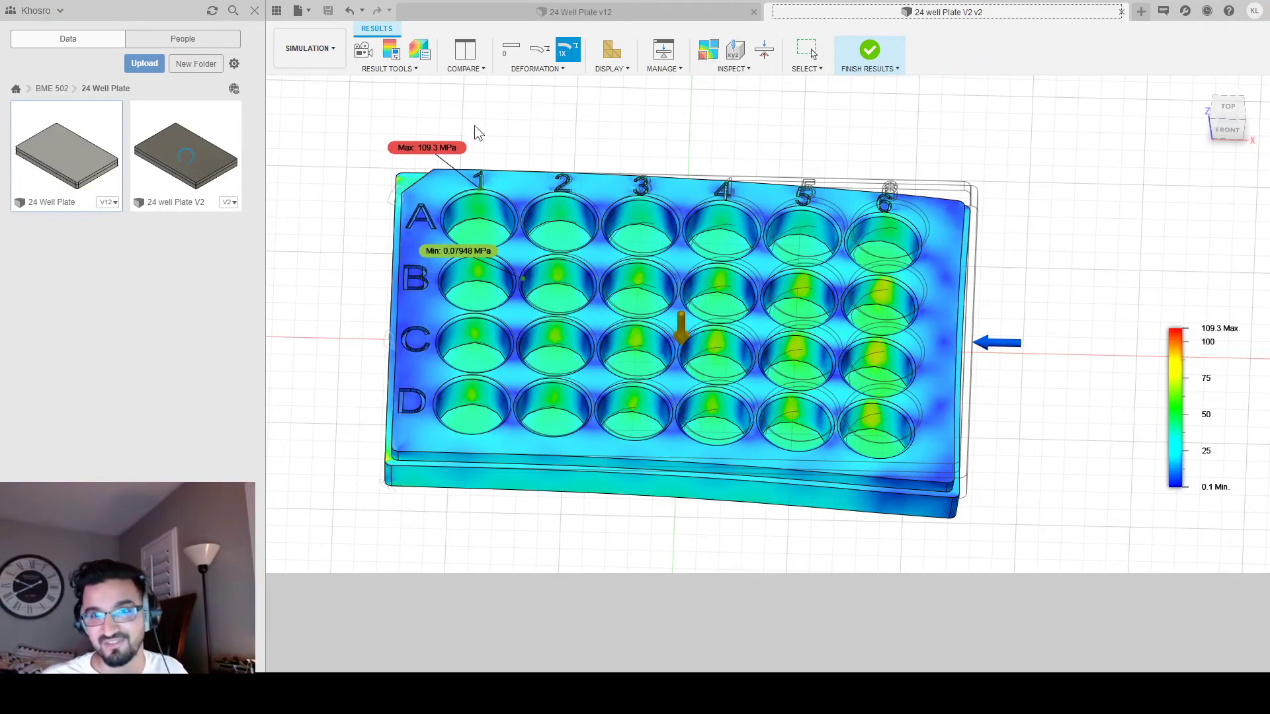
Examine the new stress results on the deformed plate from the constrained end, the front side and above.
middle_click_drag(773, 371, 574, 350, "shift")
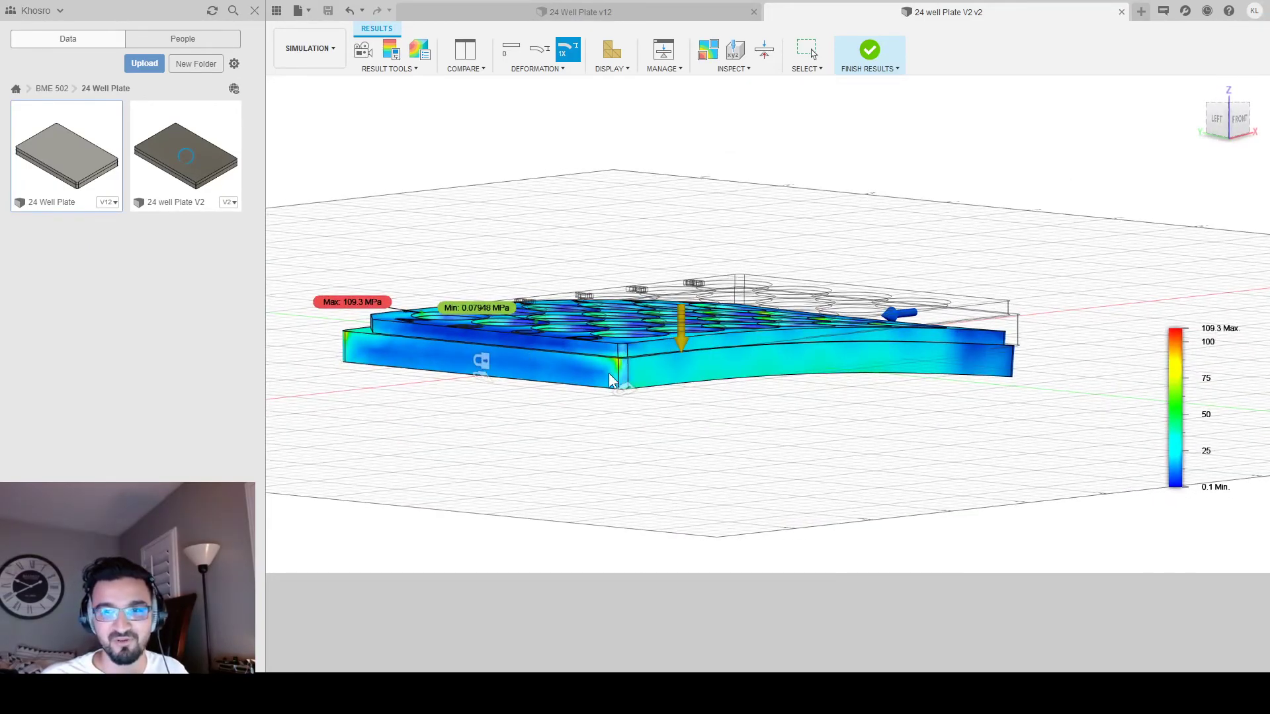
middle_click_drag(918, 393, 840, 392, "shift")
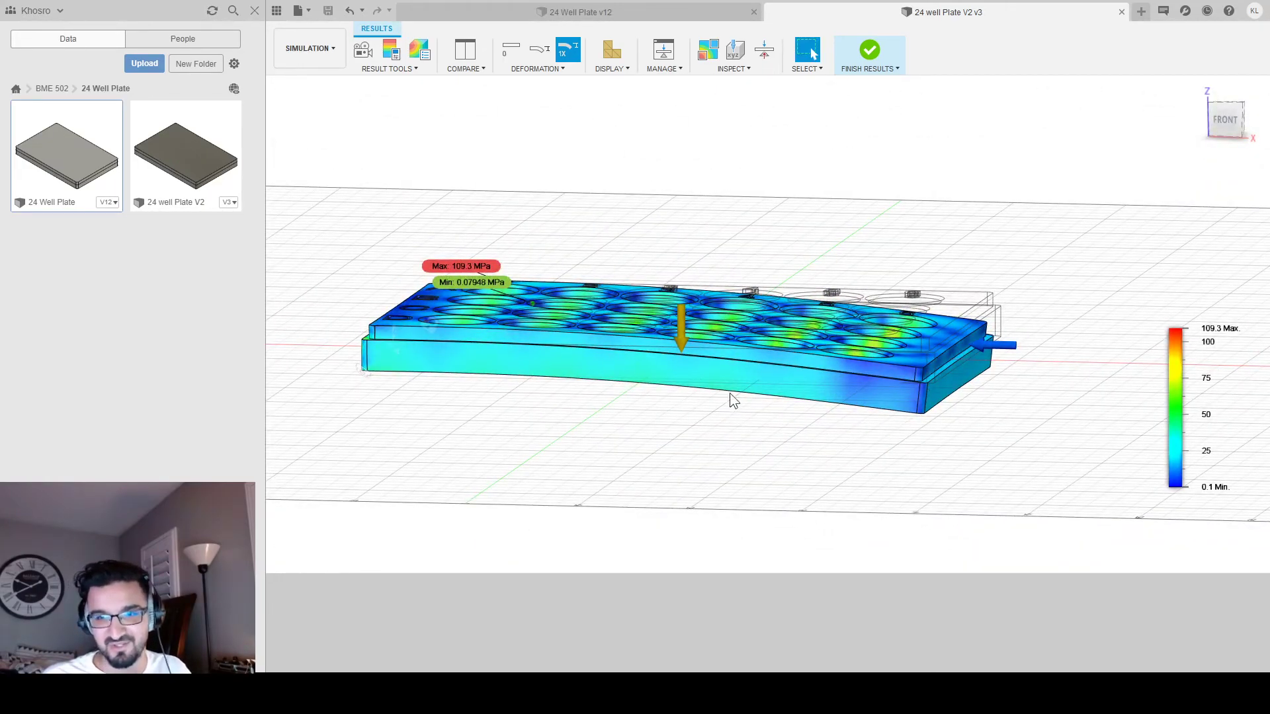
middle_click_drag(726, 394, 732, 442, "shift")
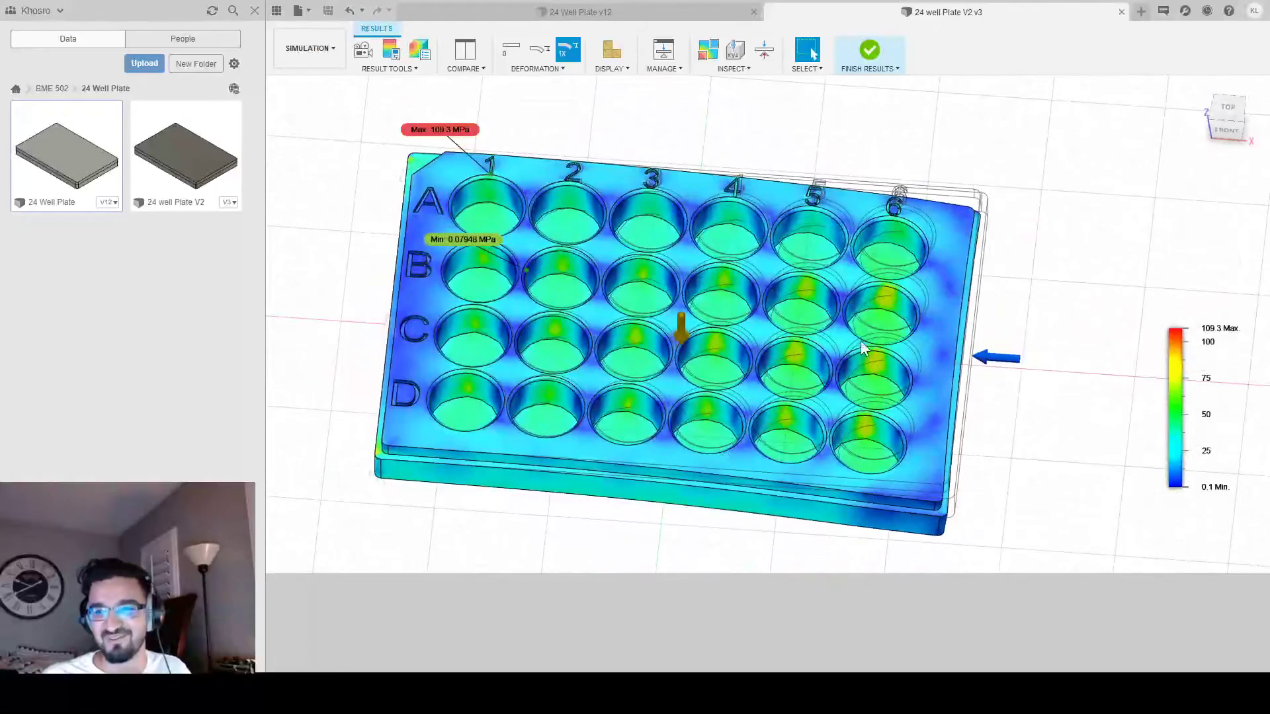
middle_click_drag(806, 344, 1001, 388, "shift")
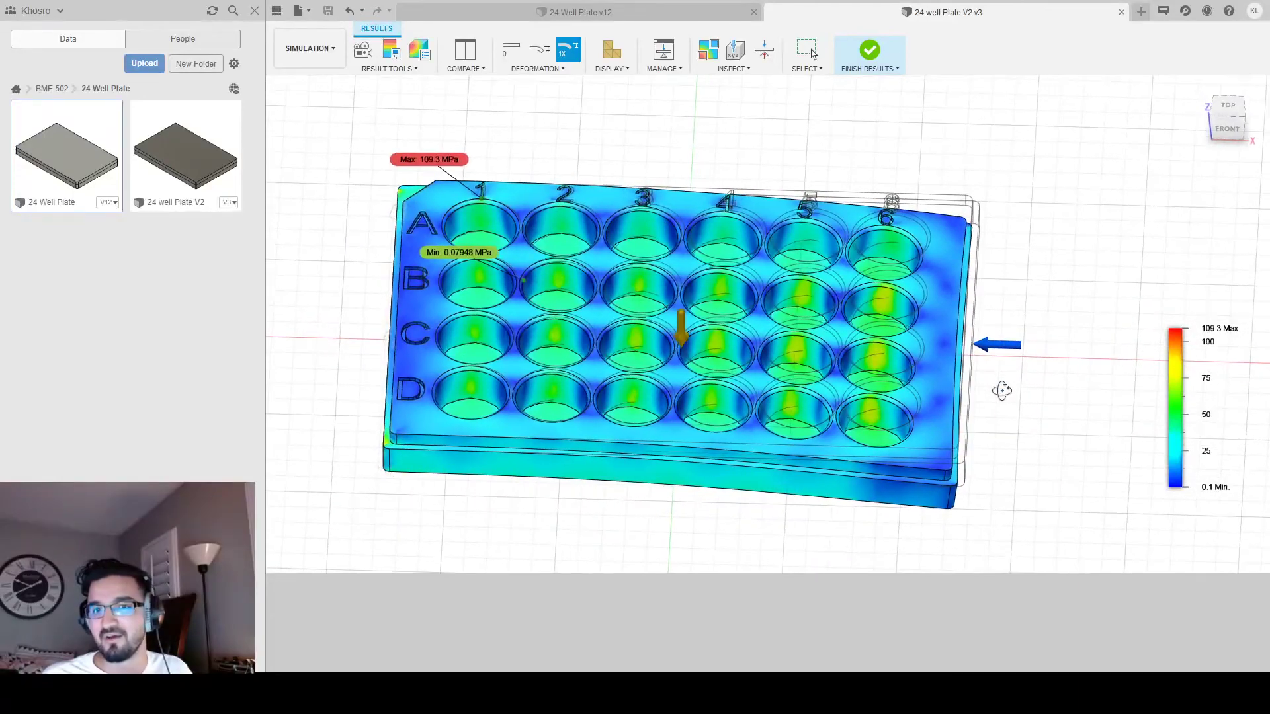
middle_click_drag(581, 250, 509, 325, "shift")
middle_click_drag(519, 246, 375, 315, "shift")
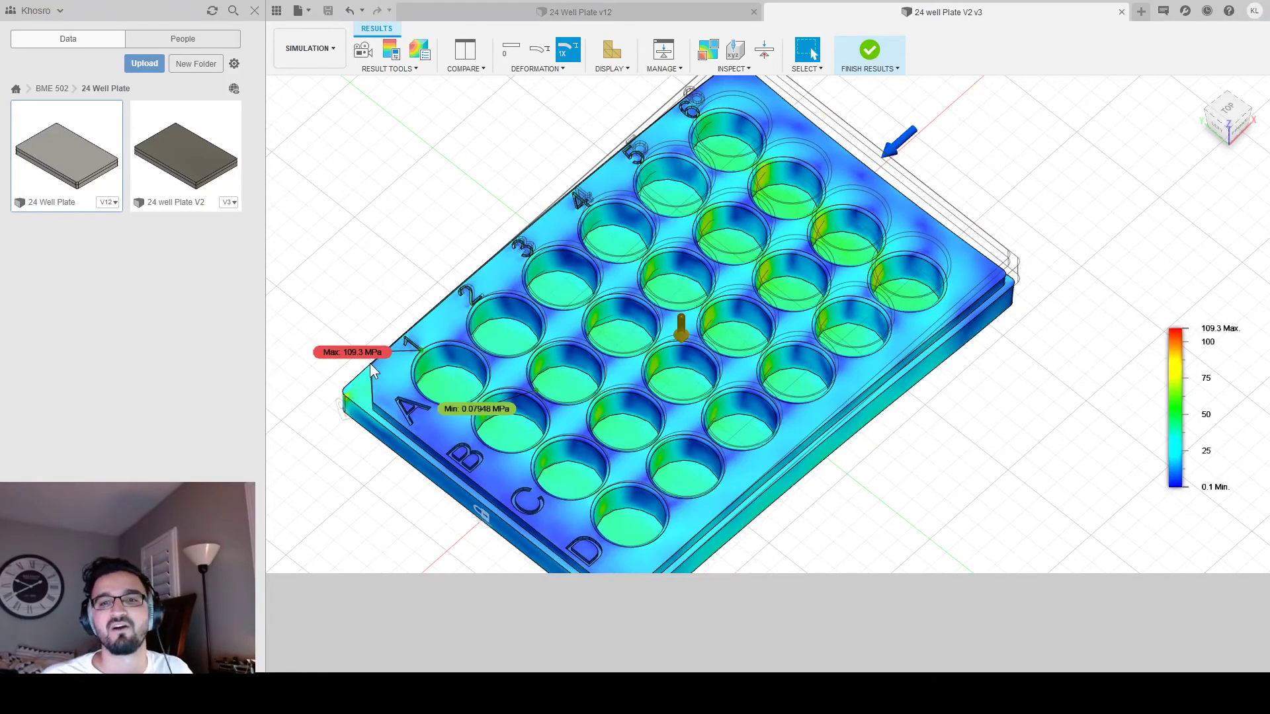
middle_click_drag(871, 459, 799, 446, "shift")
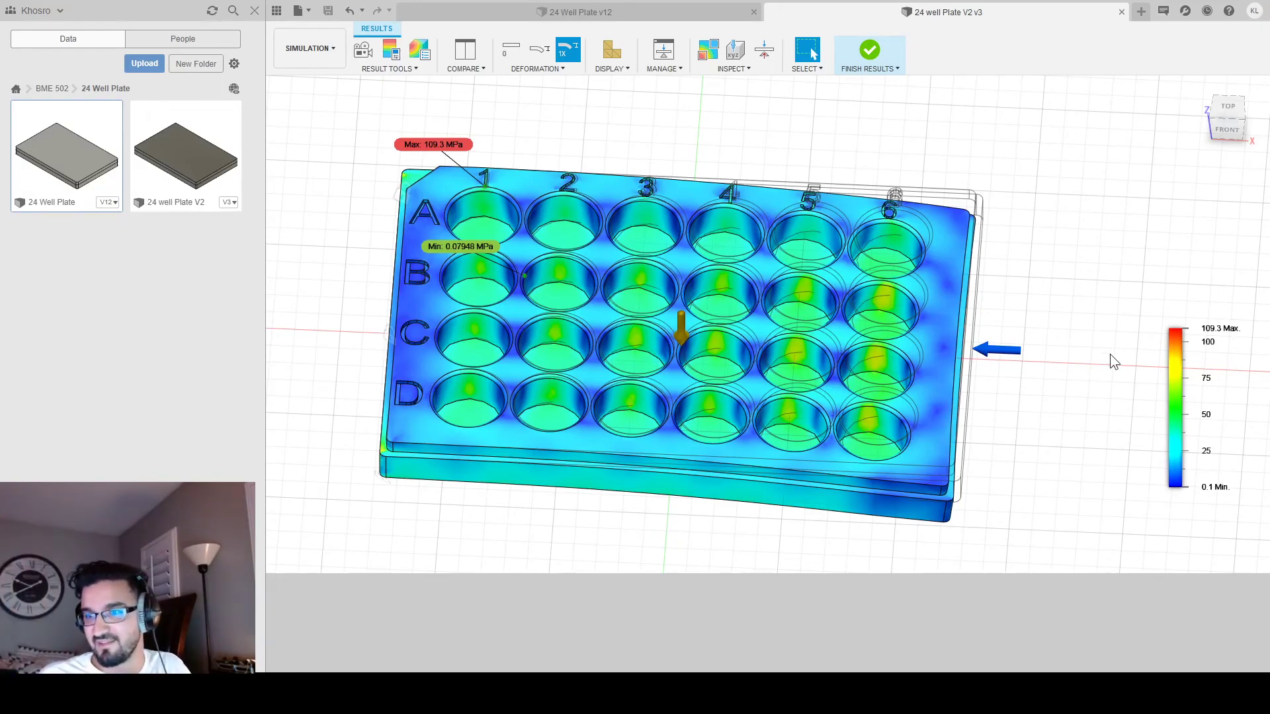
Display the displacement and reaction force results, and examine the reaction force across the constrained end face.
left_click(1129, 395)
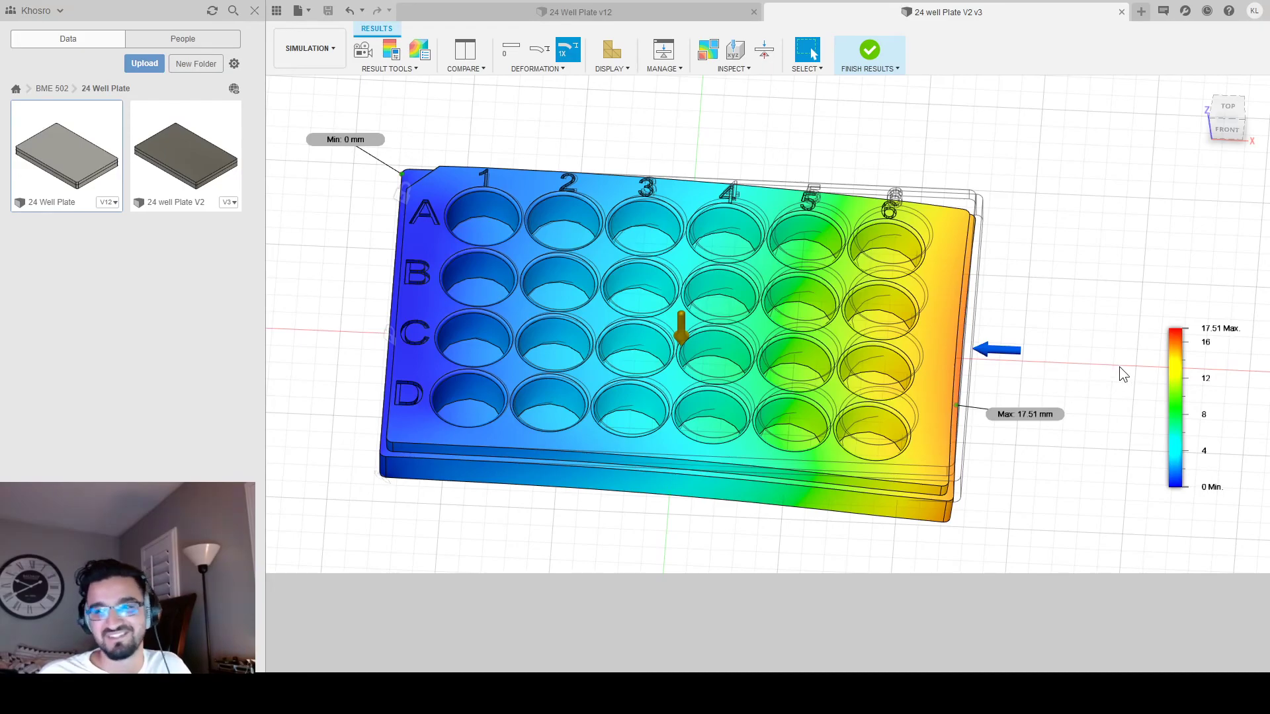
left_click(1133, 416)
middle_click_drag(414, 512, 486, 418, "shift")
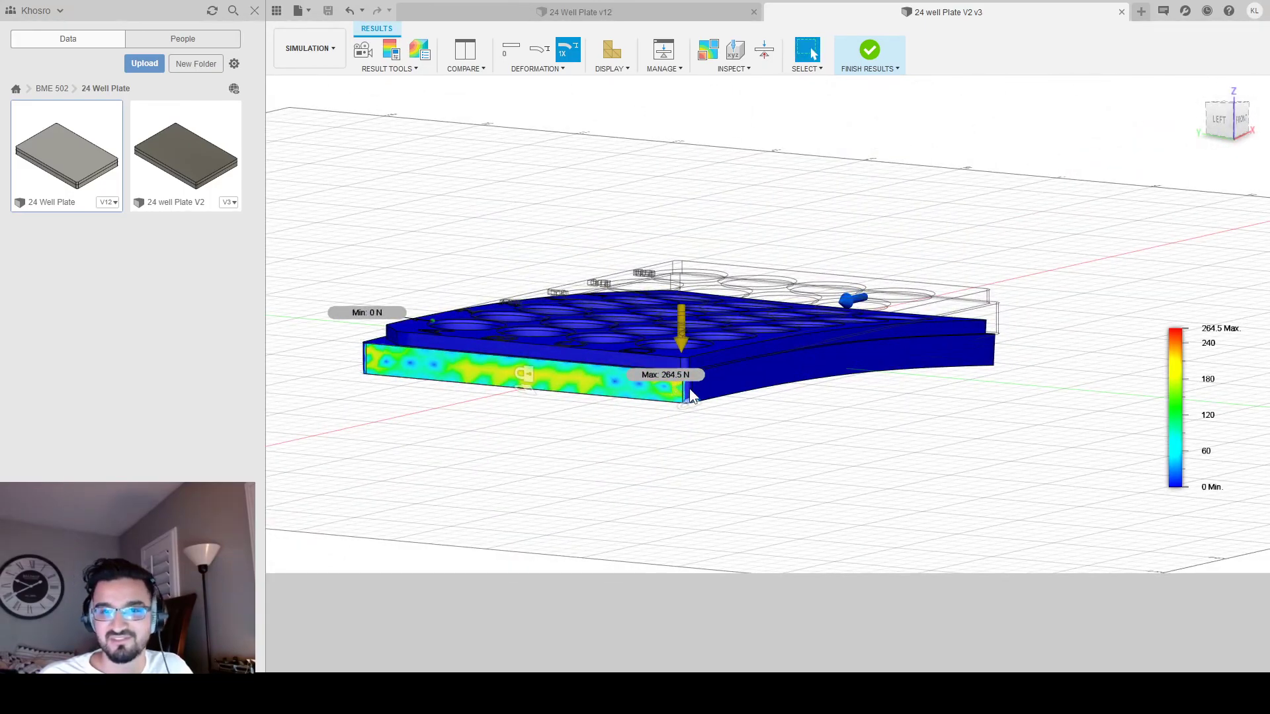
Display the strain results and inspect the strain distribution around the wells from above.
middle_click_drag(927, 398, 939, 456, "shift")
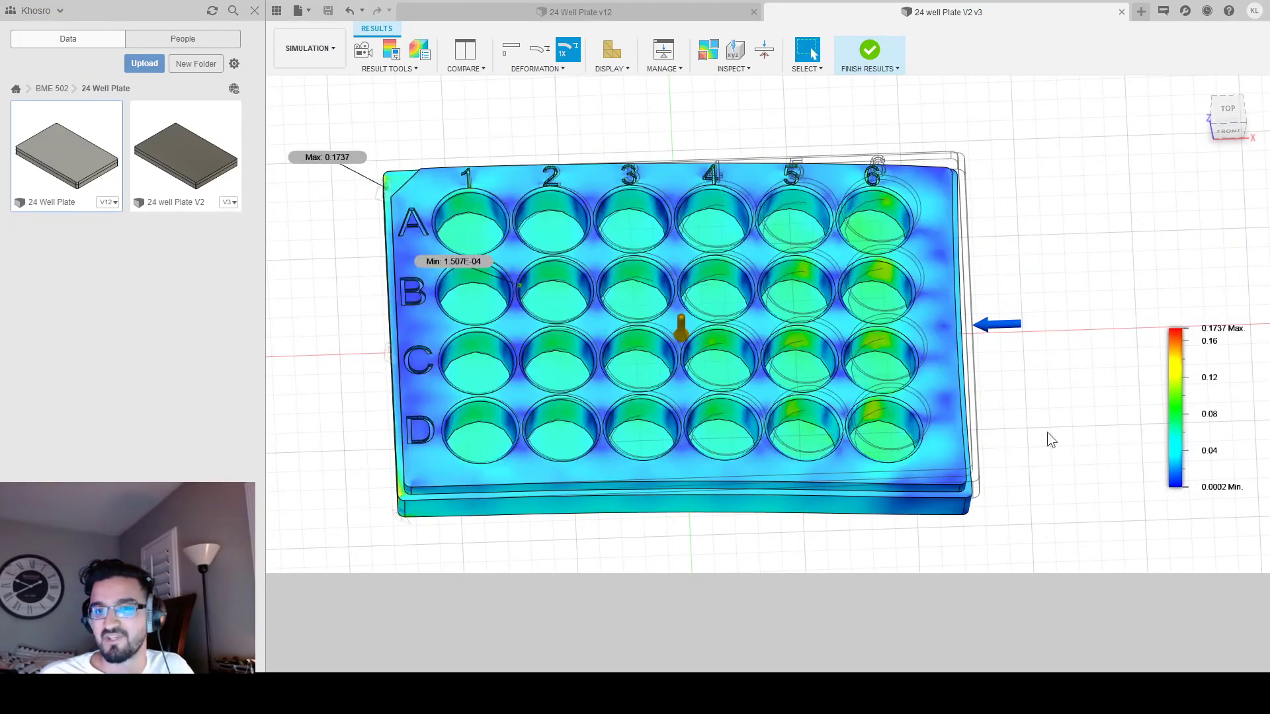
middle_click_drag(822, 454, 816, 418, "shift")
middle_click_drag(807, 422, 810, 460, "shift")
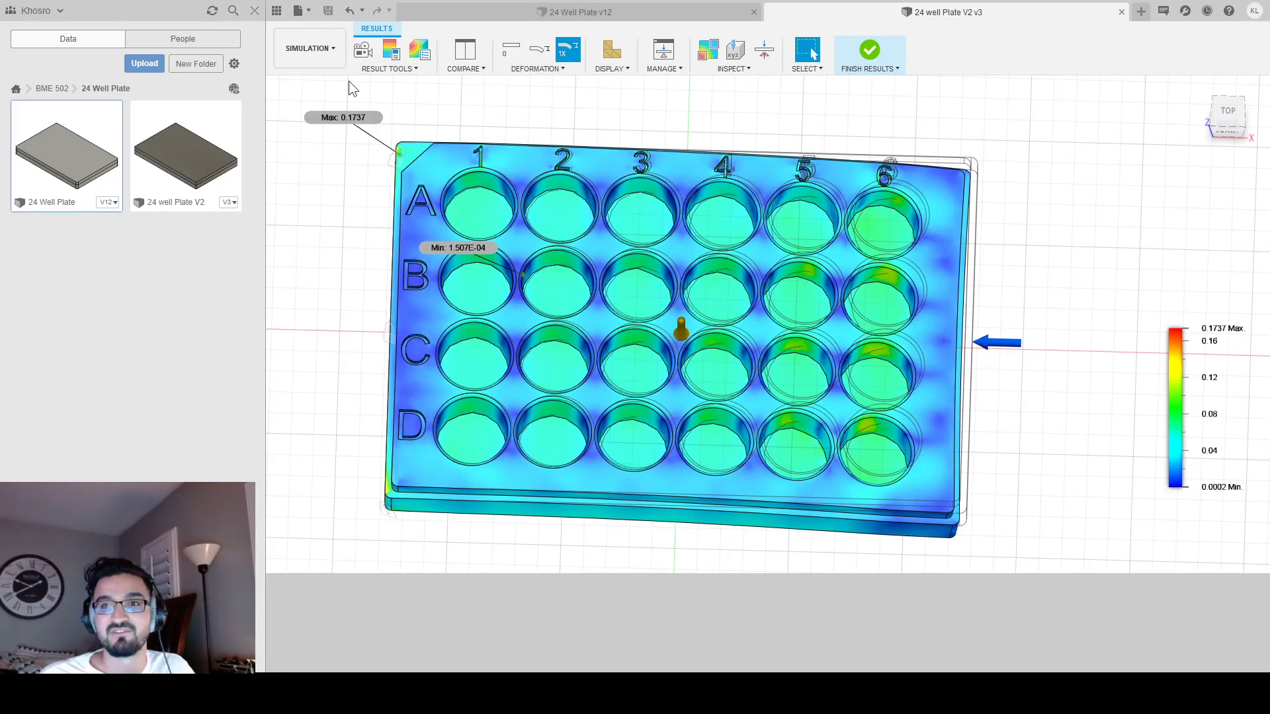
View the safety factor results in the side-by-side comparison, and close both the comparison and the results.
left_click(457, 56)
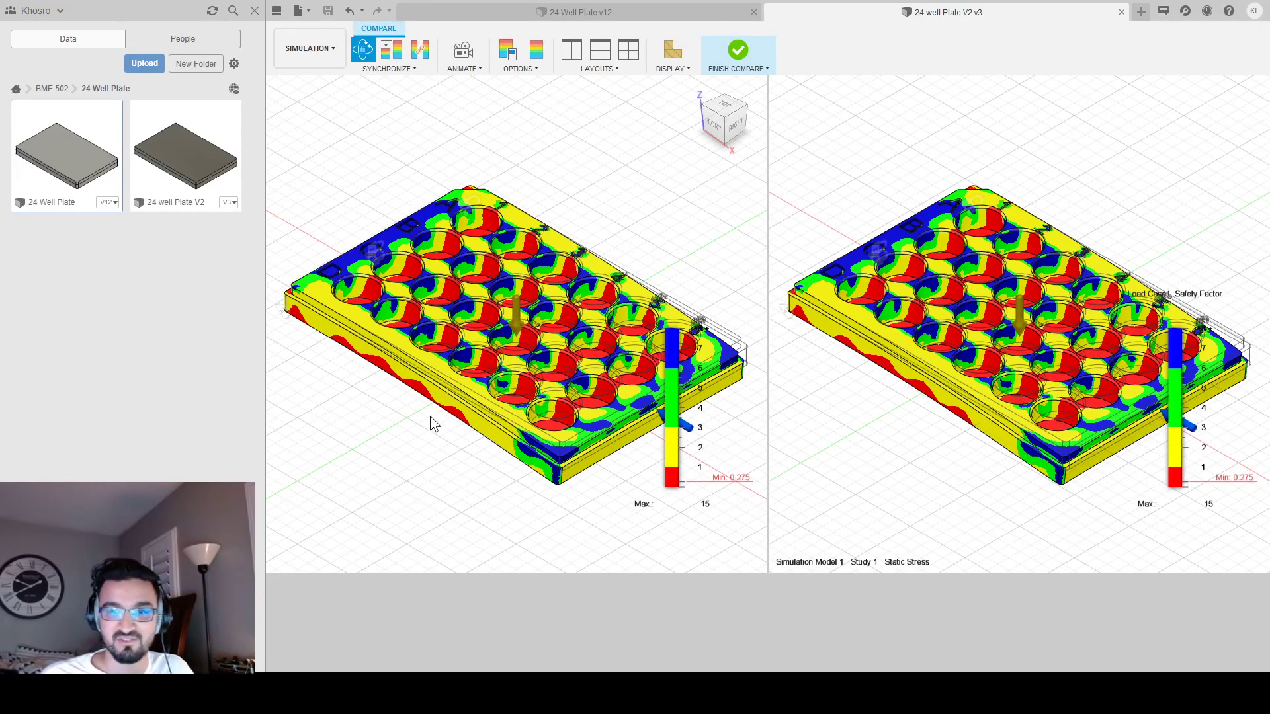
middle_click_drag(606, 468, 557, 414, "shift")
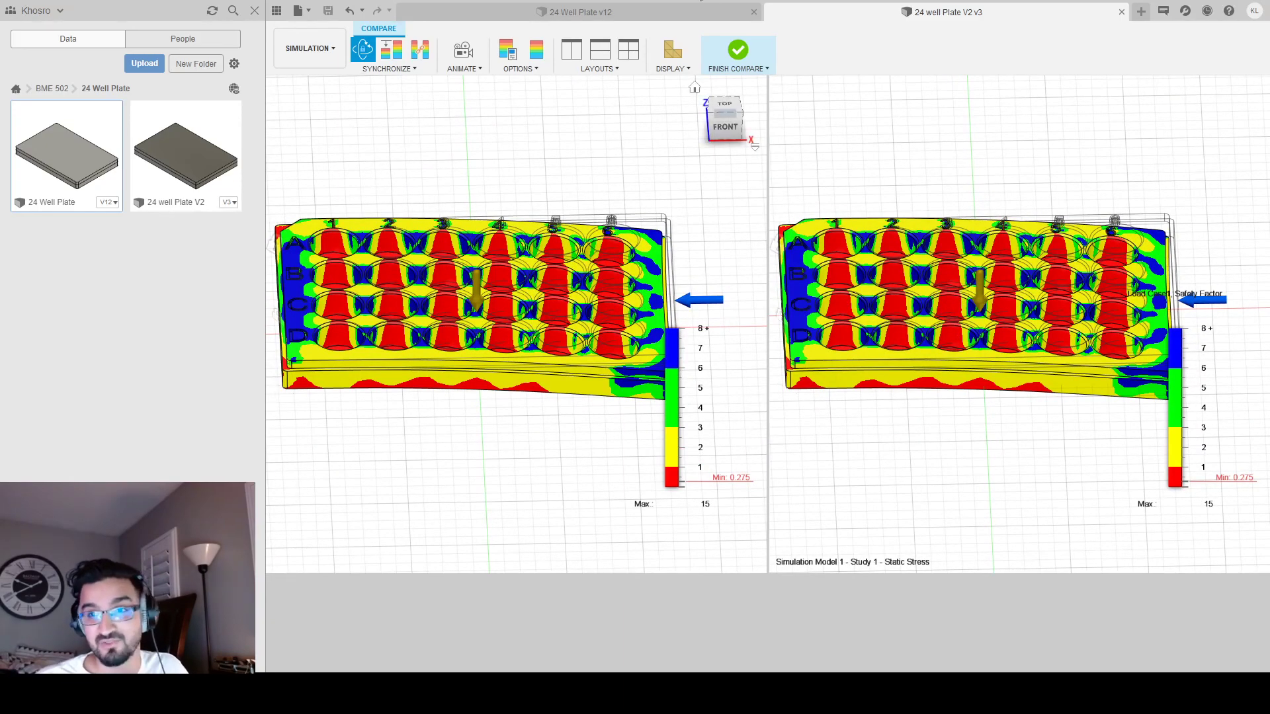
left_click(739, 49)
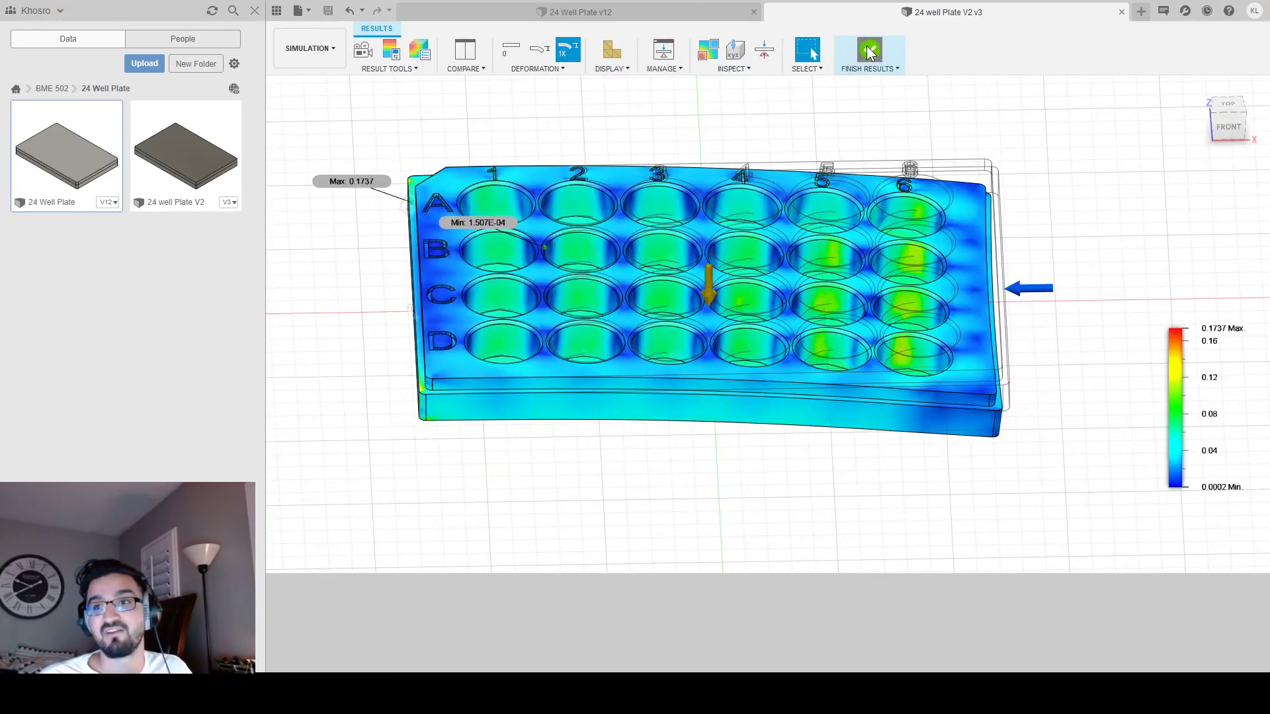
left_click(869, 51)
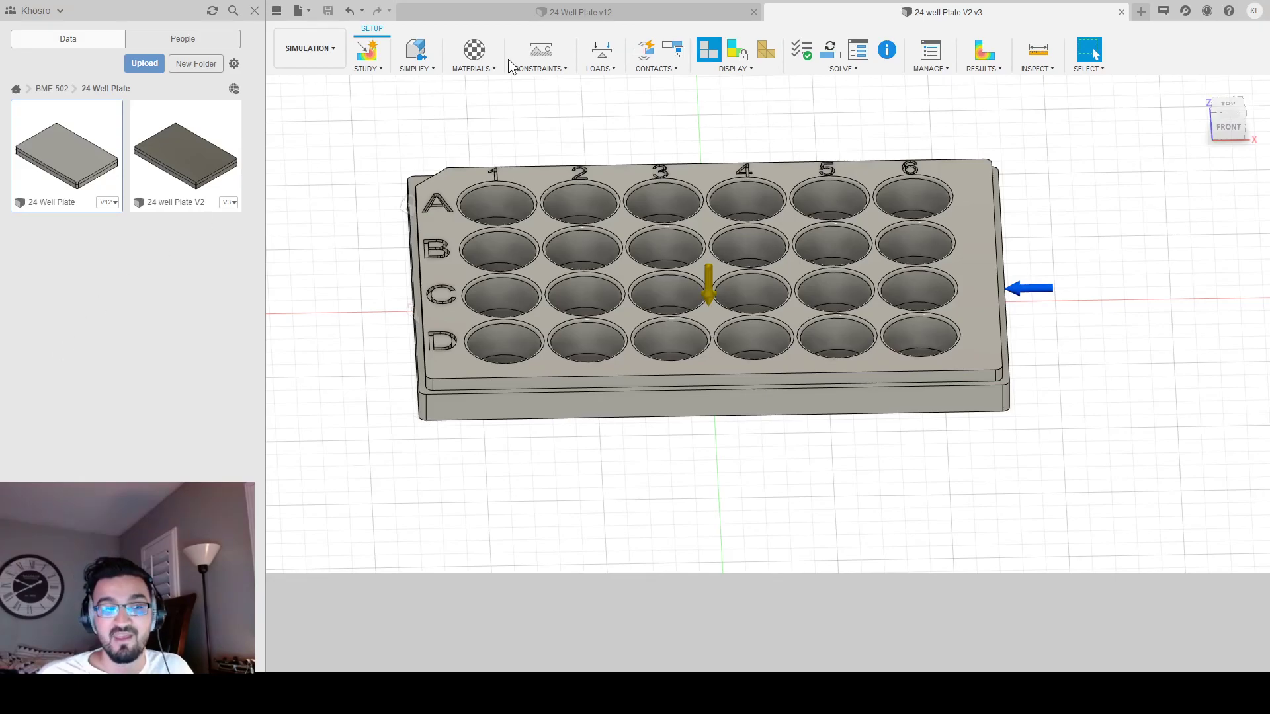